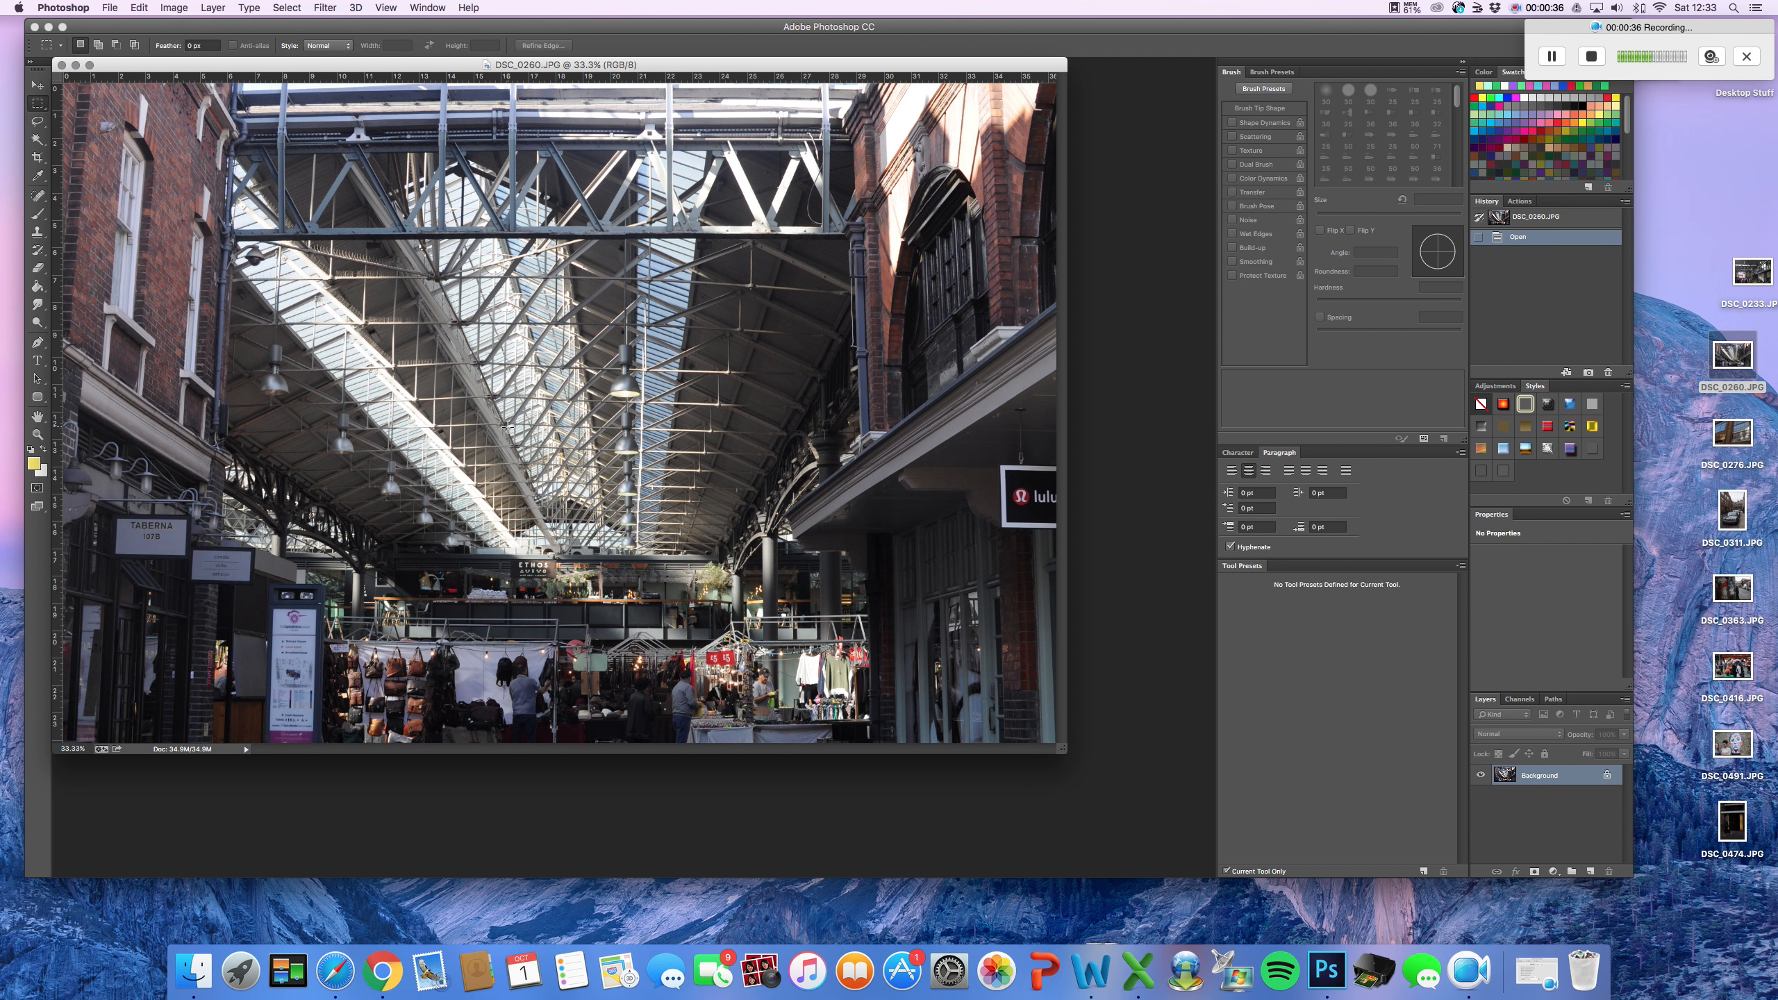
- Apply a Curves adjustment to DSC_0260.JPG with a point near the middle and an upper point at input 174, output 203
{"action": "key", "text": "super+m"}
{"action": "left_click_drag", "start_coordinate": [1430, 503], "coordinate": [1053, 348]}
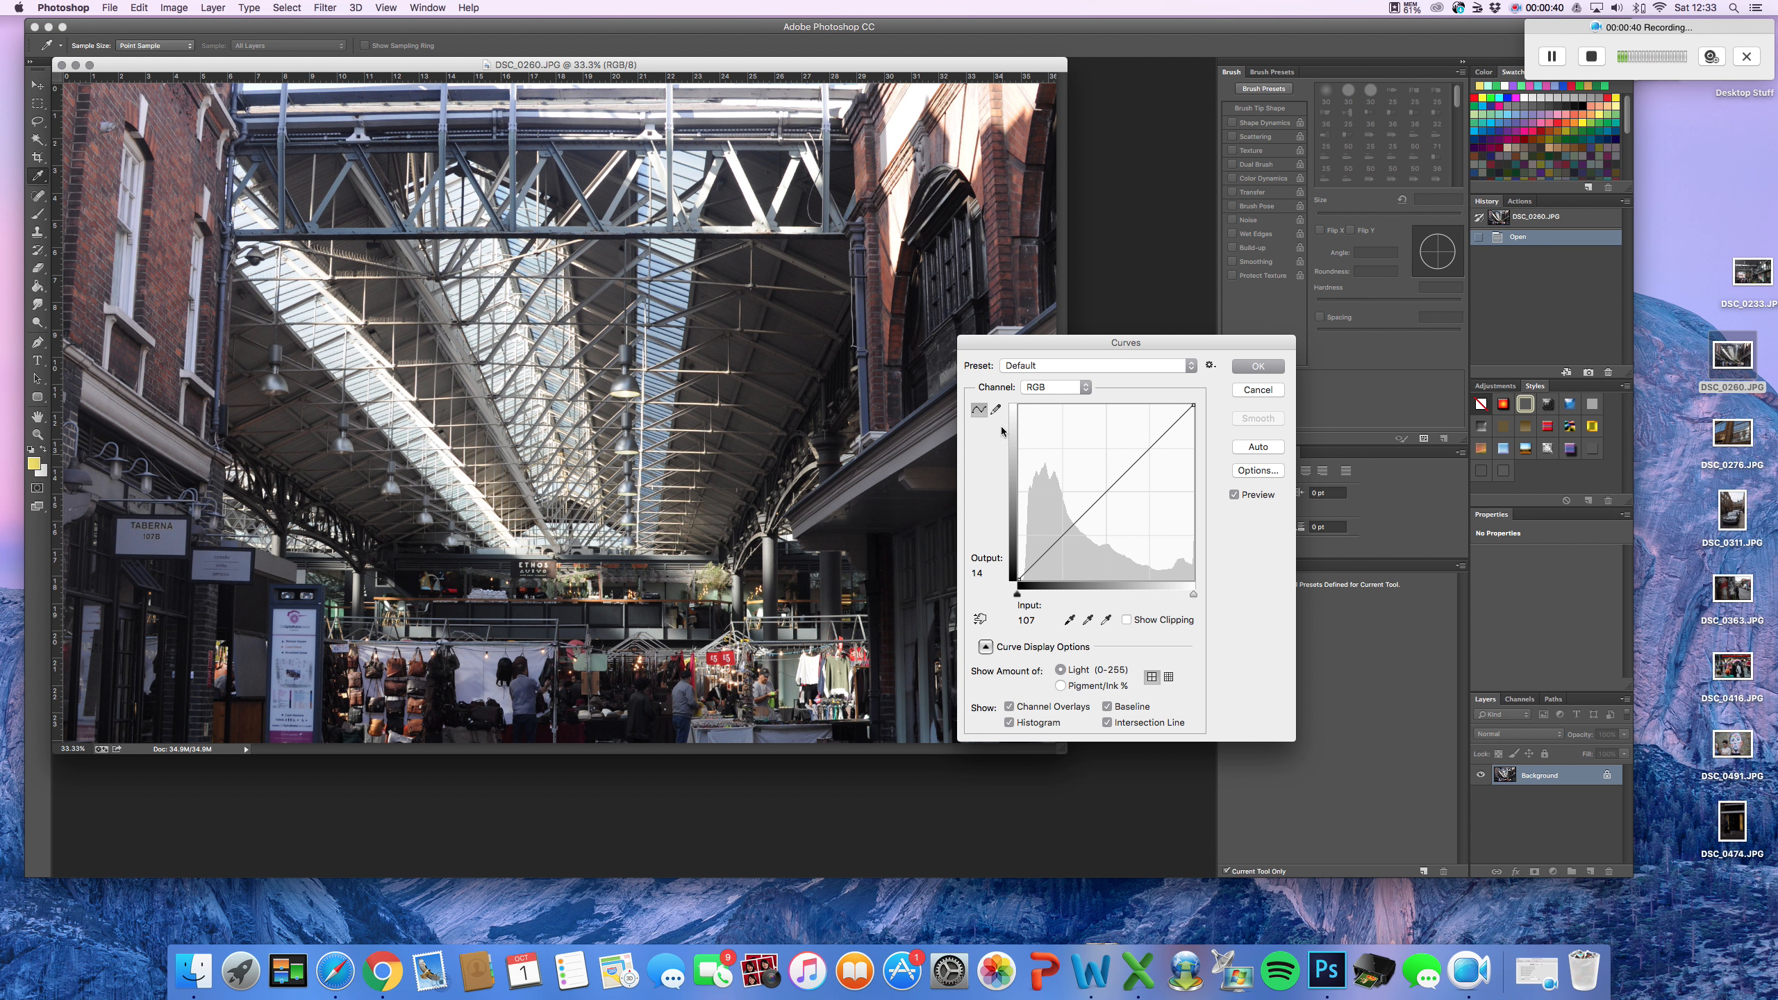
{"action": "left_click", "coordinate": [1109, 490]}
{"action": "left_click_drag", "start_coordinate": [1141, 458], "coordinate": [1136, 437]}
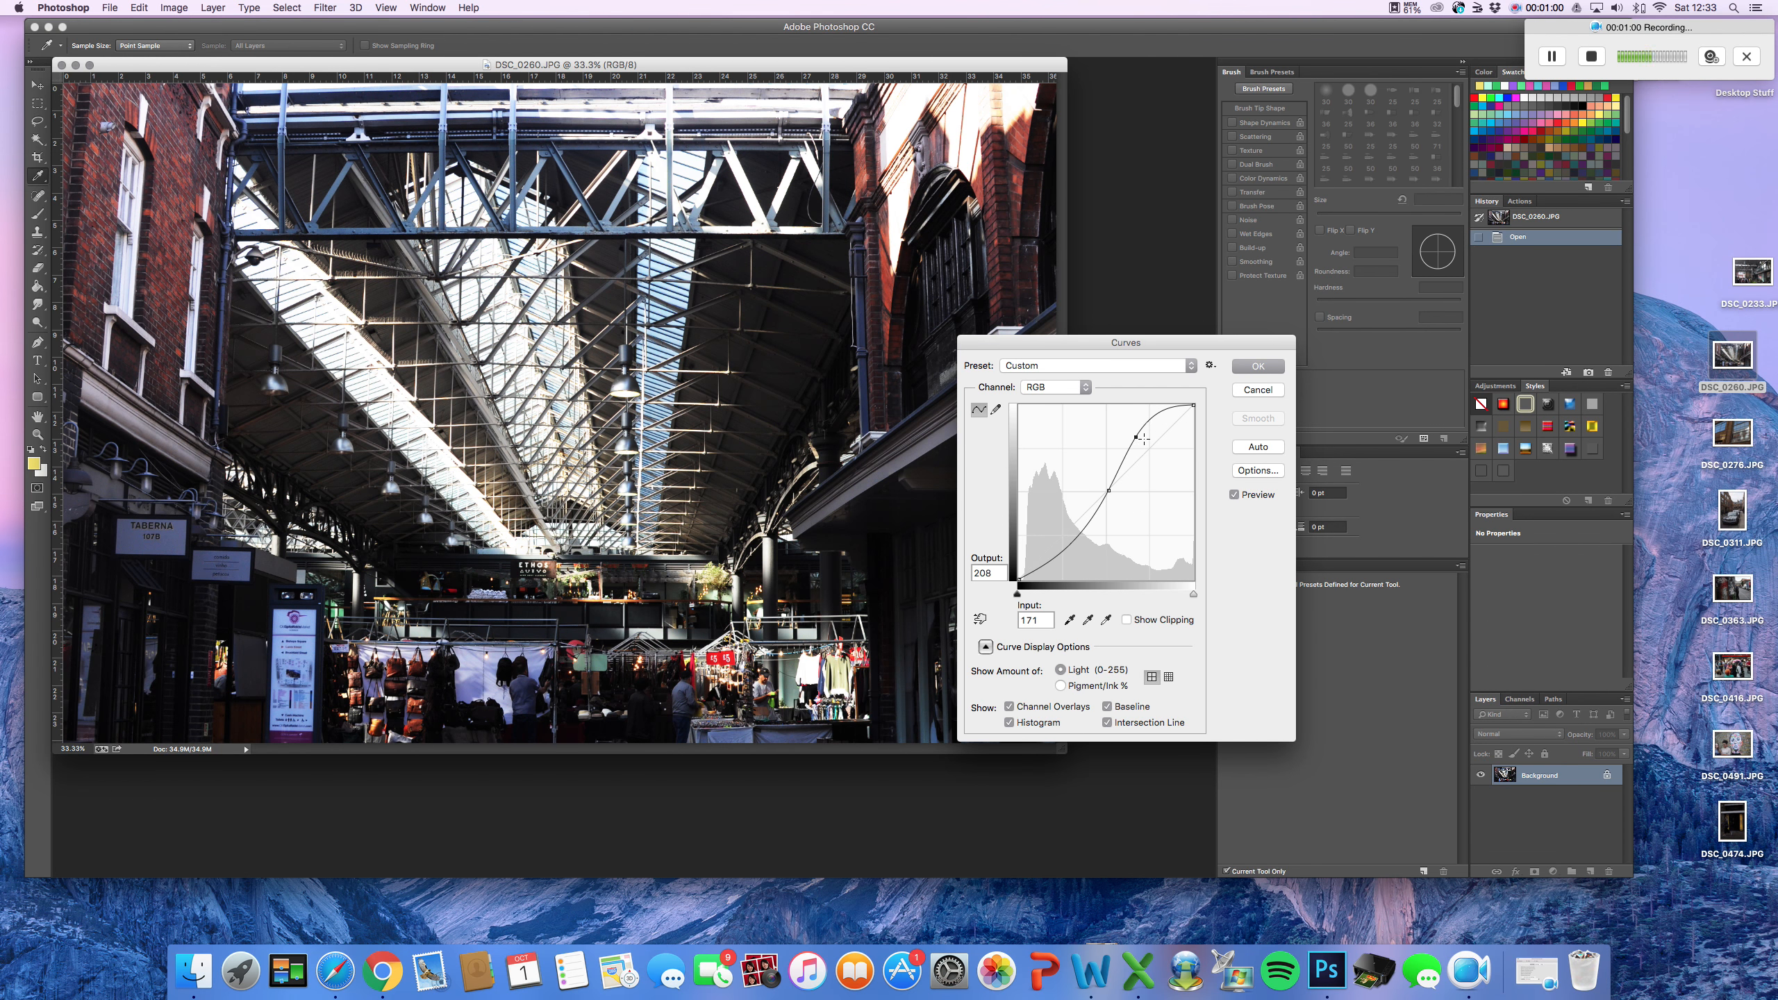
{"action": "left_click_drag", "start_coordinate": [1140, 440], "coordinate": [1159, 471]}
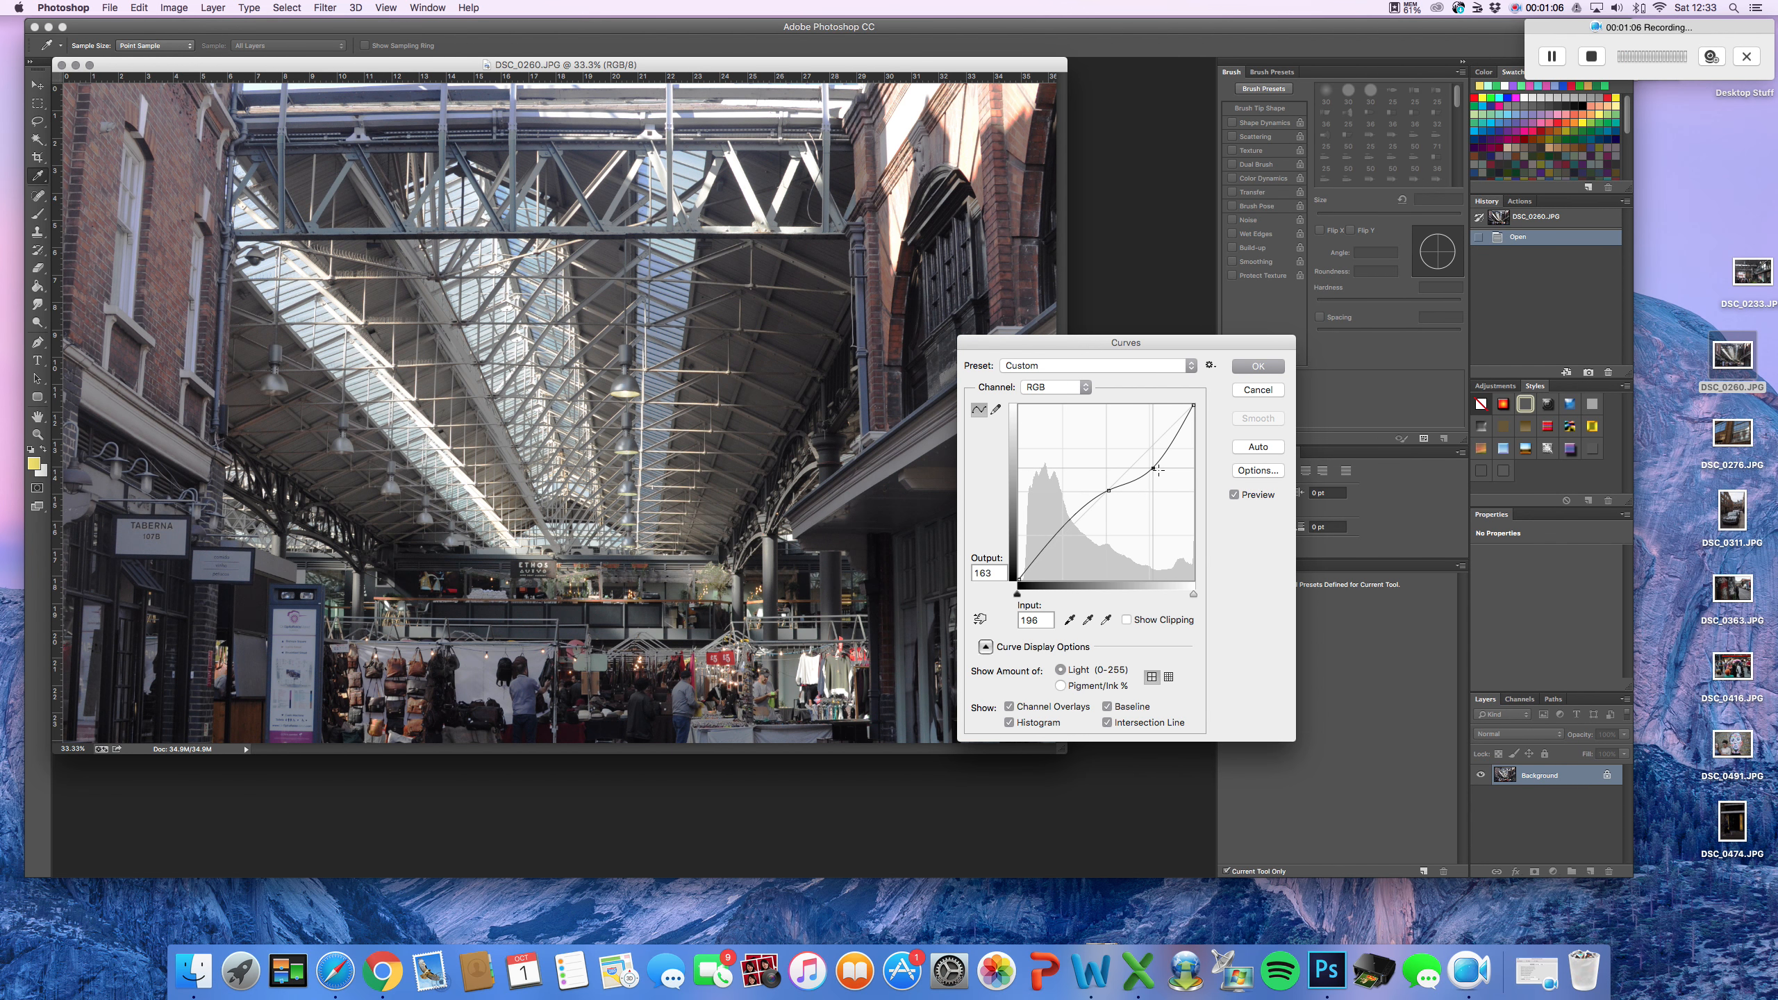
{"action": "left_click_drag", "start_coordinate": [1153, 468], "coordinate": [1143, 444]}
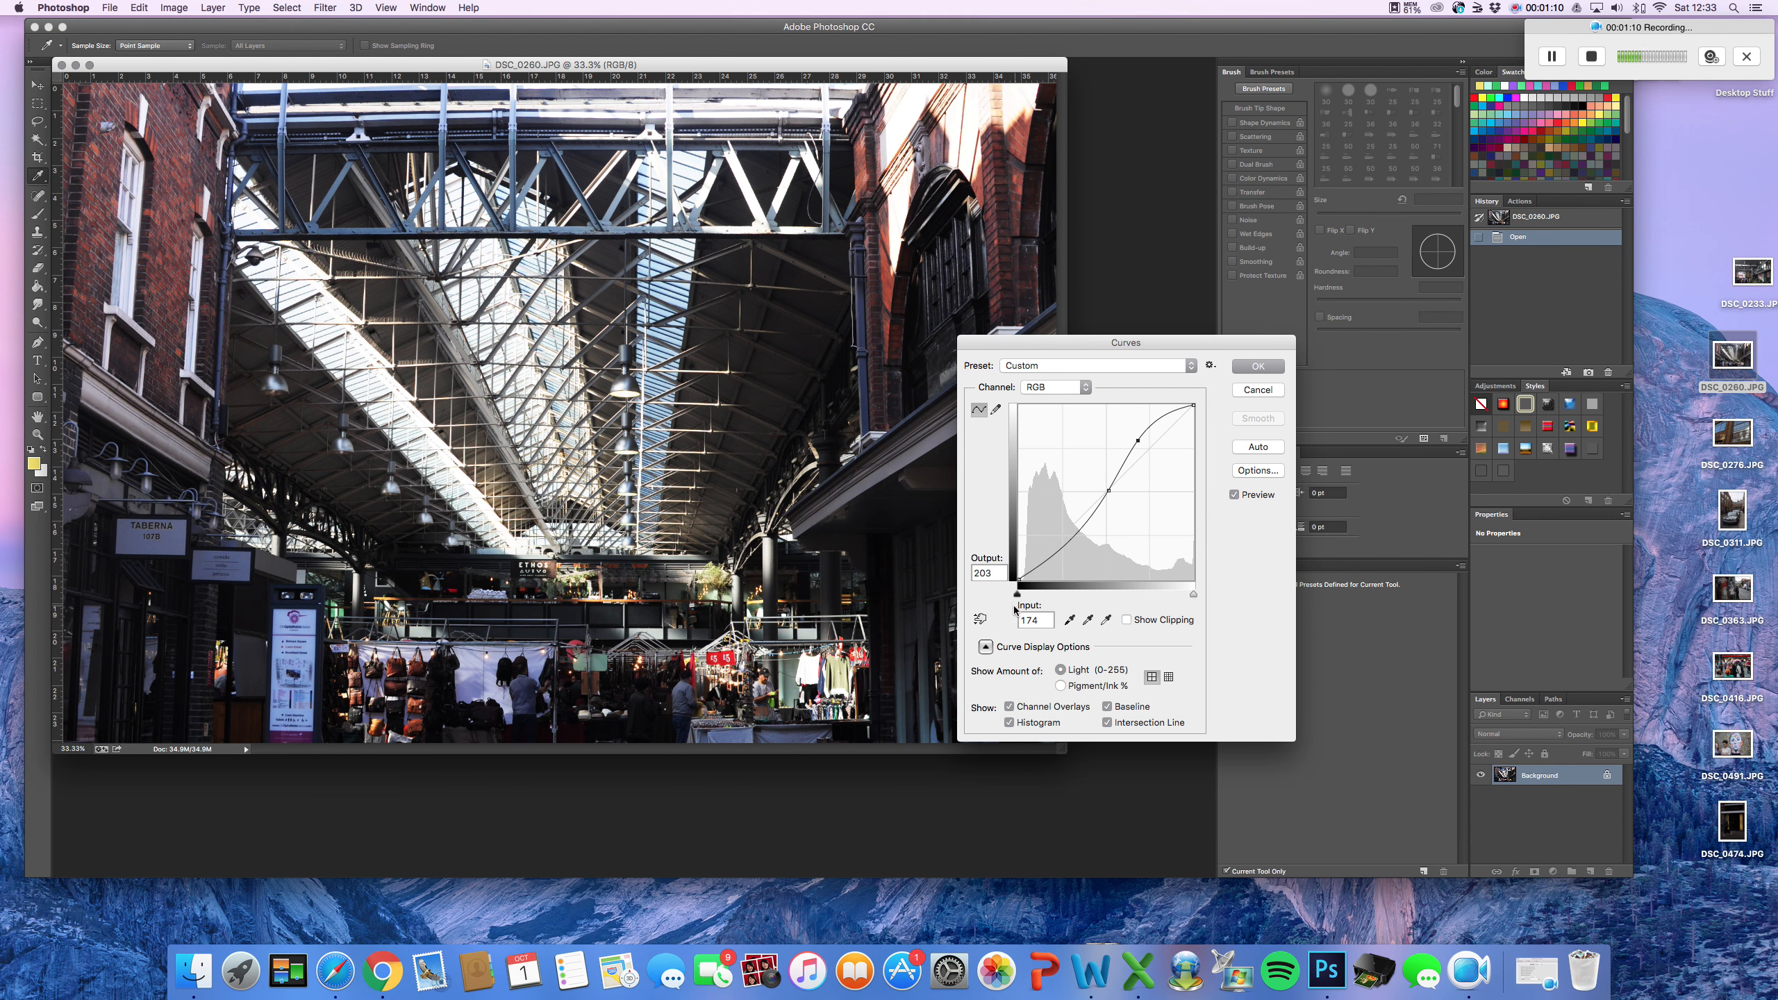
{"action": "left_click", "coordinate": [989, 646]}
{"action": "left_click", "coordinate": [987, 646]}
{"action": "left_click", "coordinate": [1257, 366]}
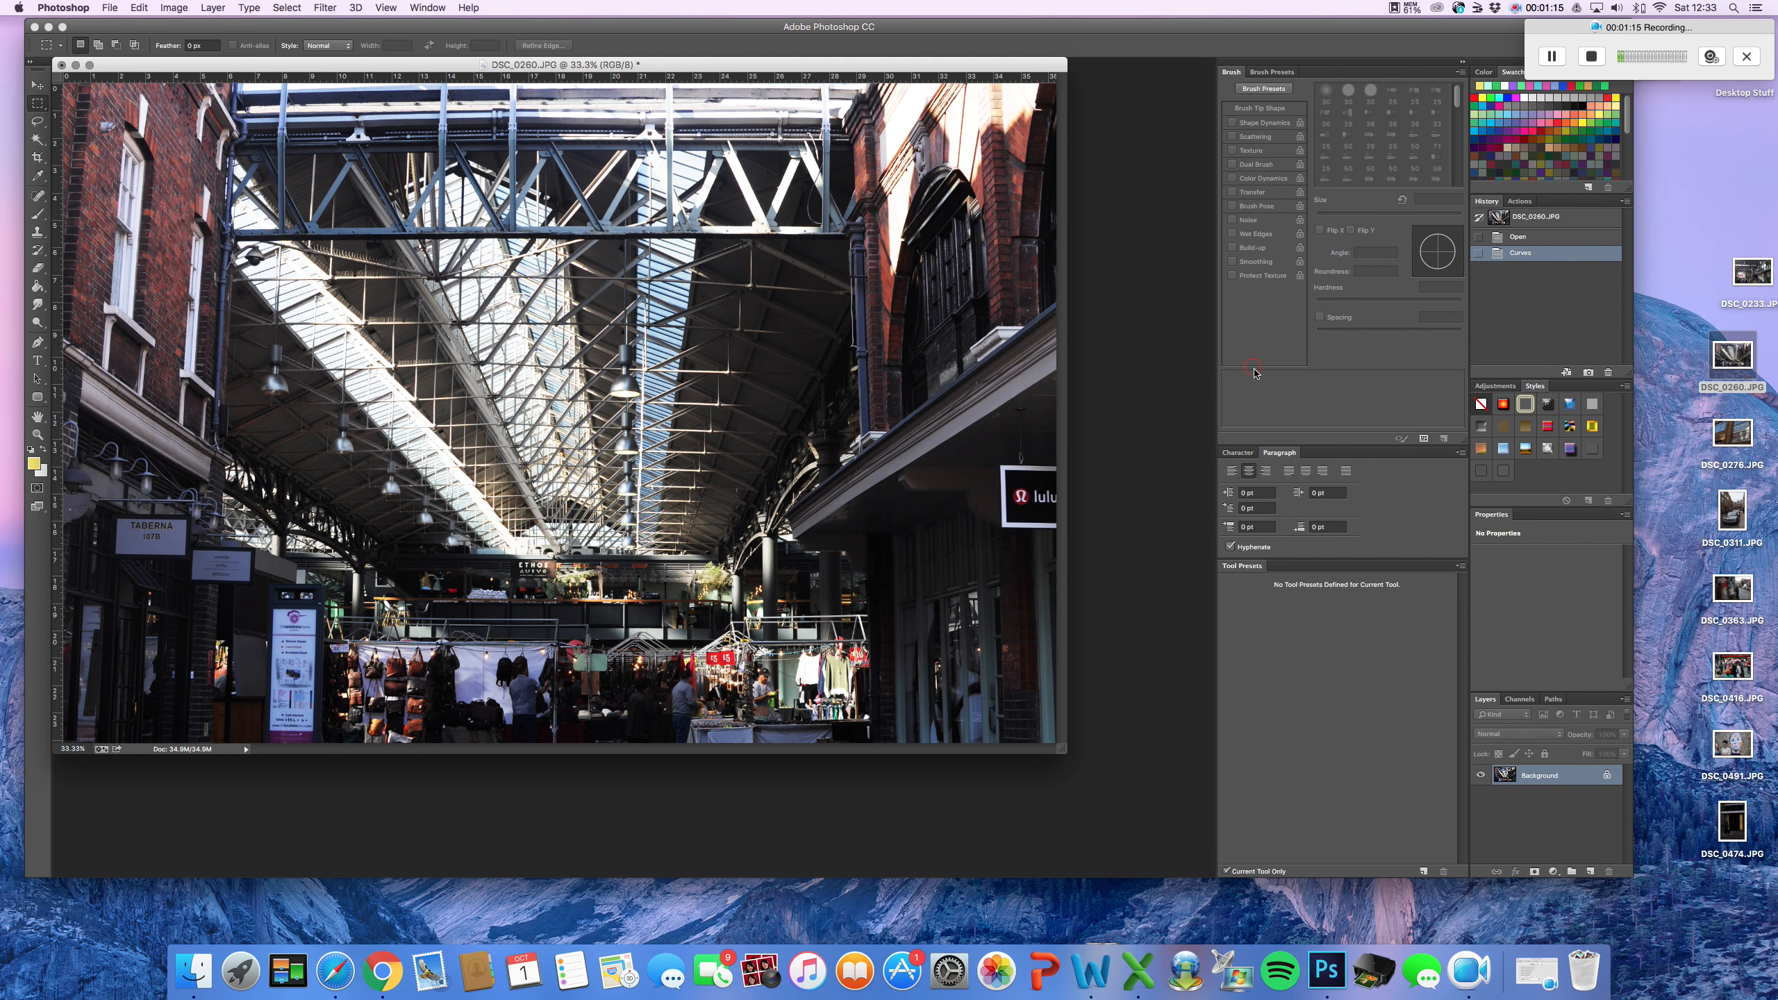
- Open DSC_0491.JPG and apply a Curves adjustment with a point near the middle and an upper point at input 164, output 185
{"action": "left_click_drag", "start_coordinate": [1735, 744], "coordinate": [1328, 974]}
{"action": "key", "text": "super+m"}
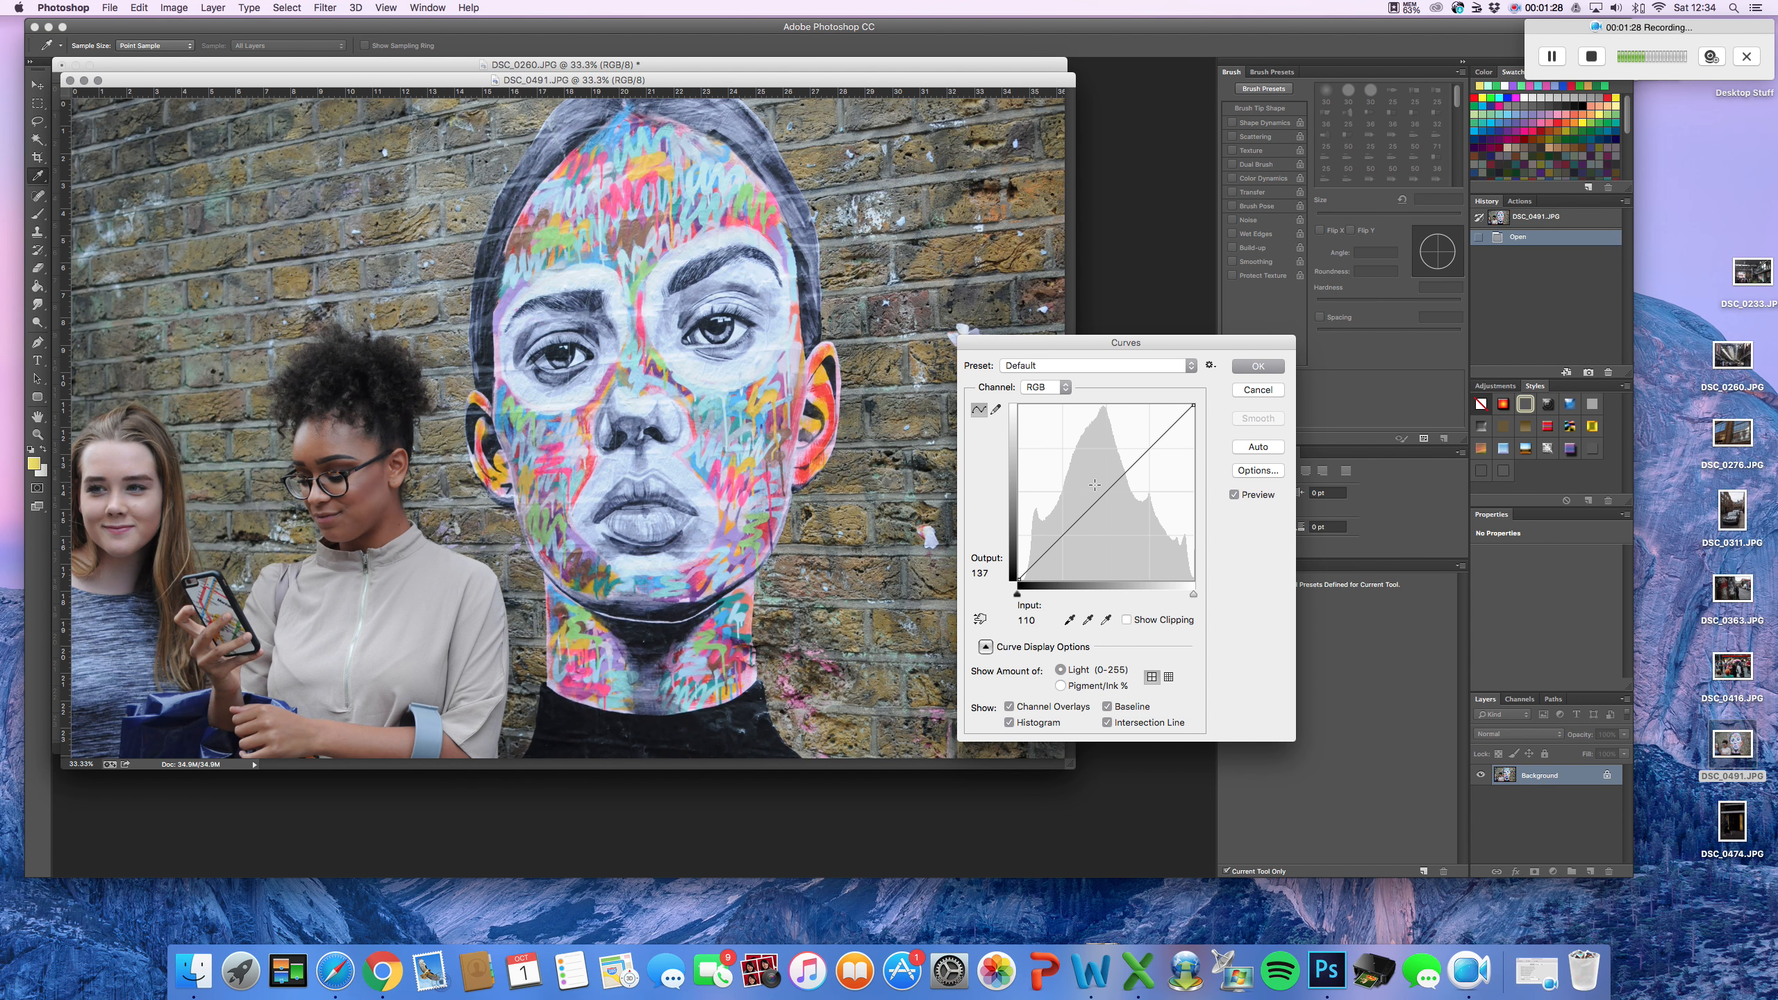
{"action": "mouse_move", "coordinate": [1095, 485]}
{"action": "left_mouse_down"}
{"action": "mouse_move", "coordinate": [1080, 467]}
{"action": "mouse_move", "coordinate": [1113, 488]}
{"action": "left_mouse_up"}
{"action": "left_click_drag", "start_coordinate": [1134, 464], "coordinate": [1131, 452]}
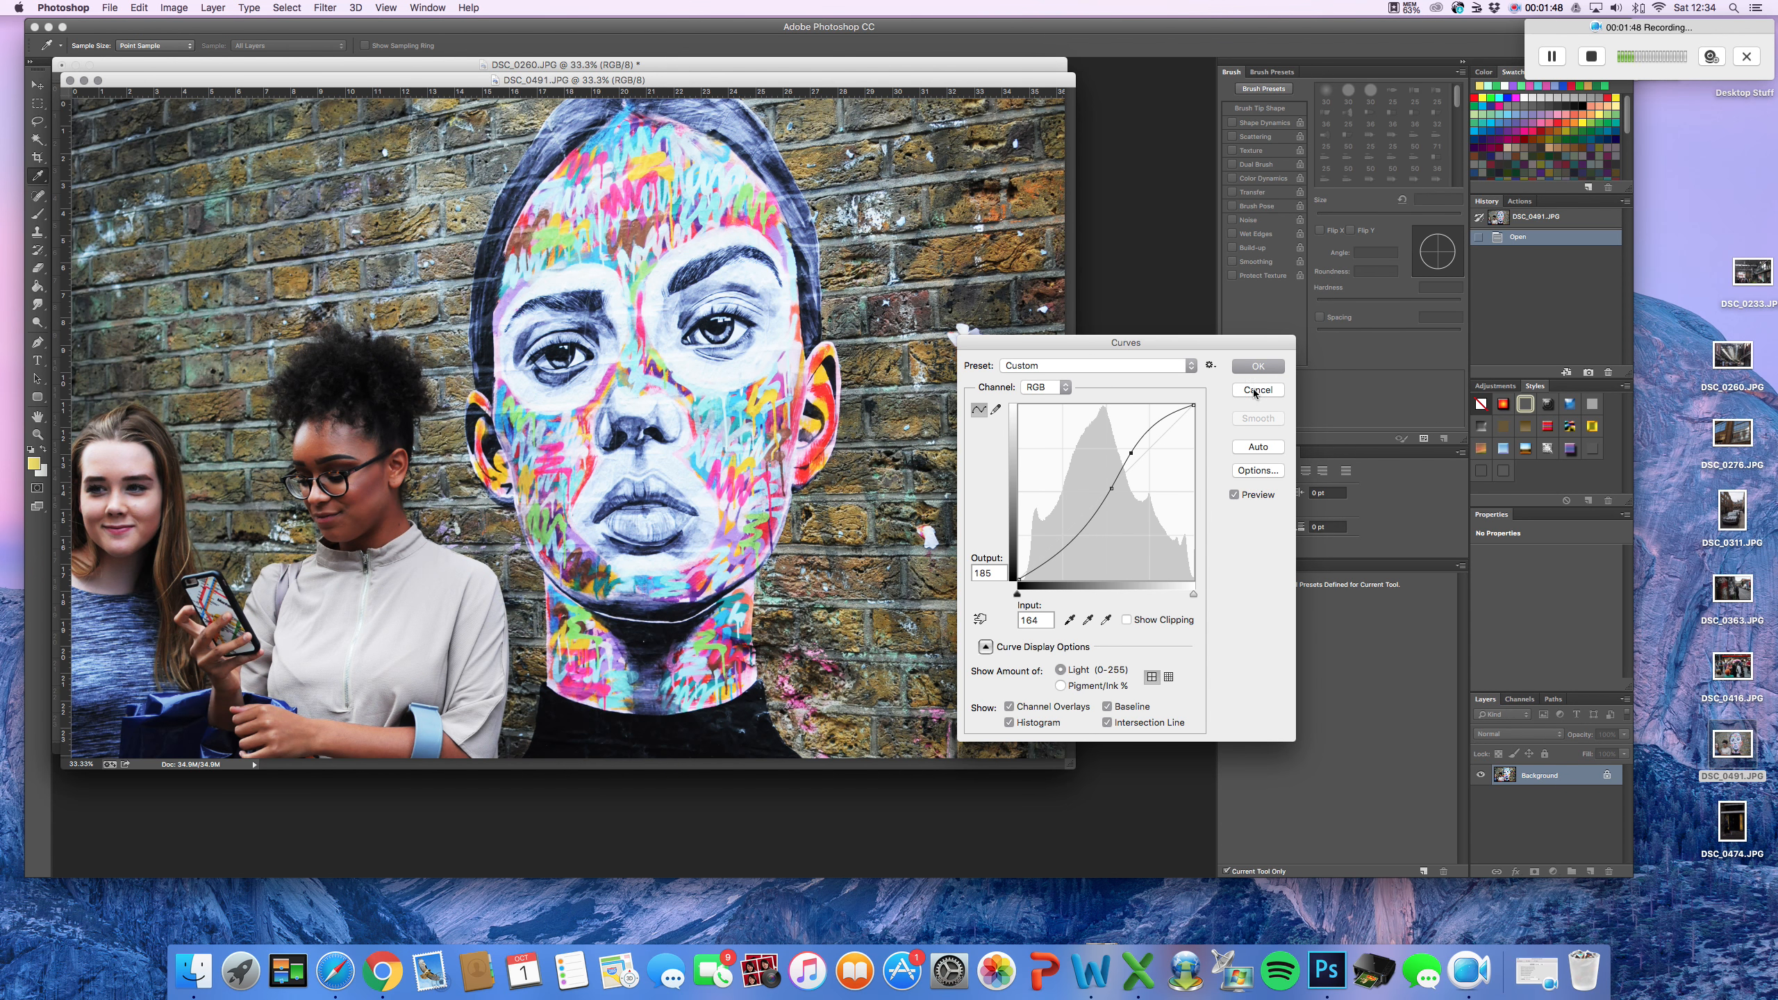
{"action": "left_click", "coordinate": [1260, 367]}
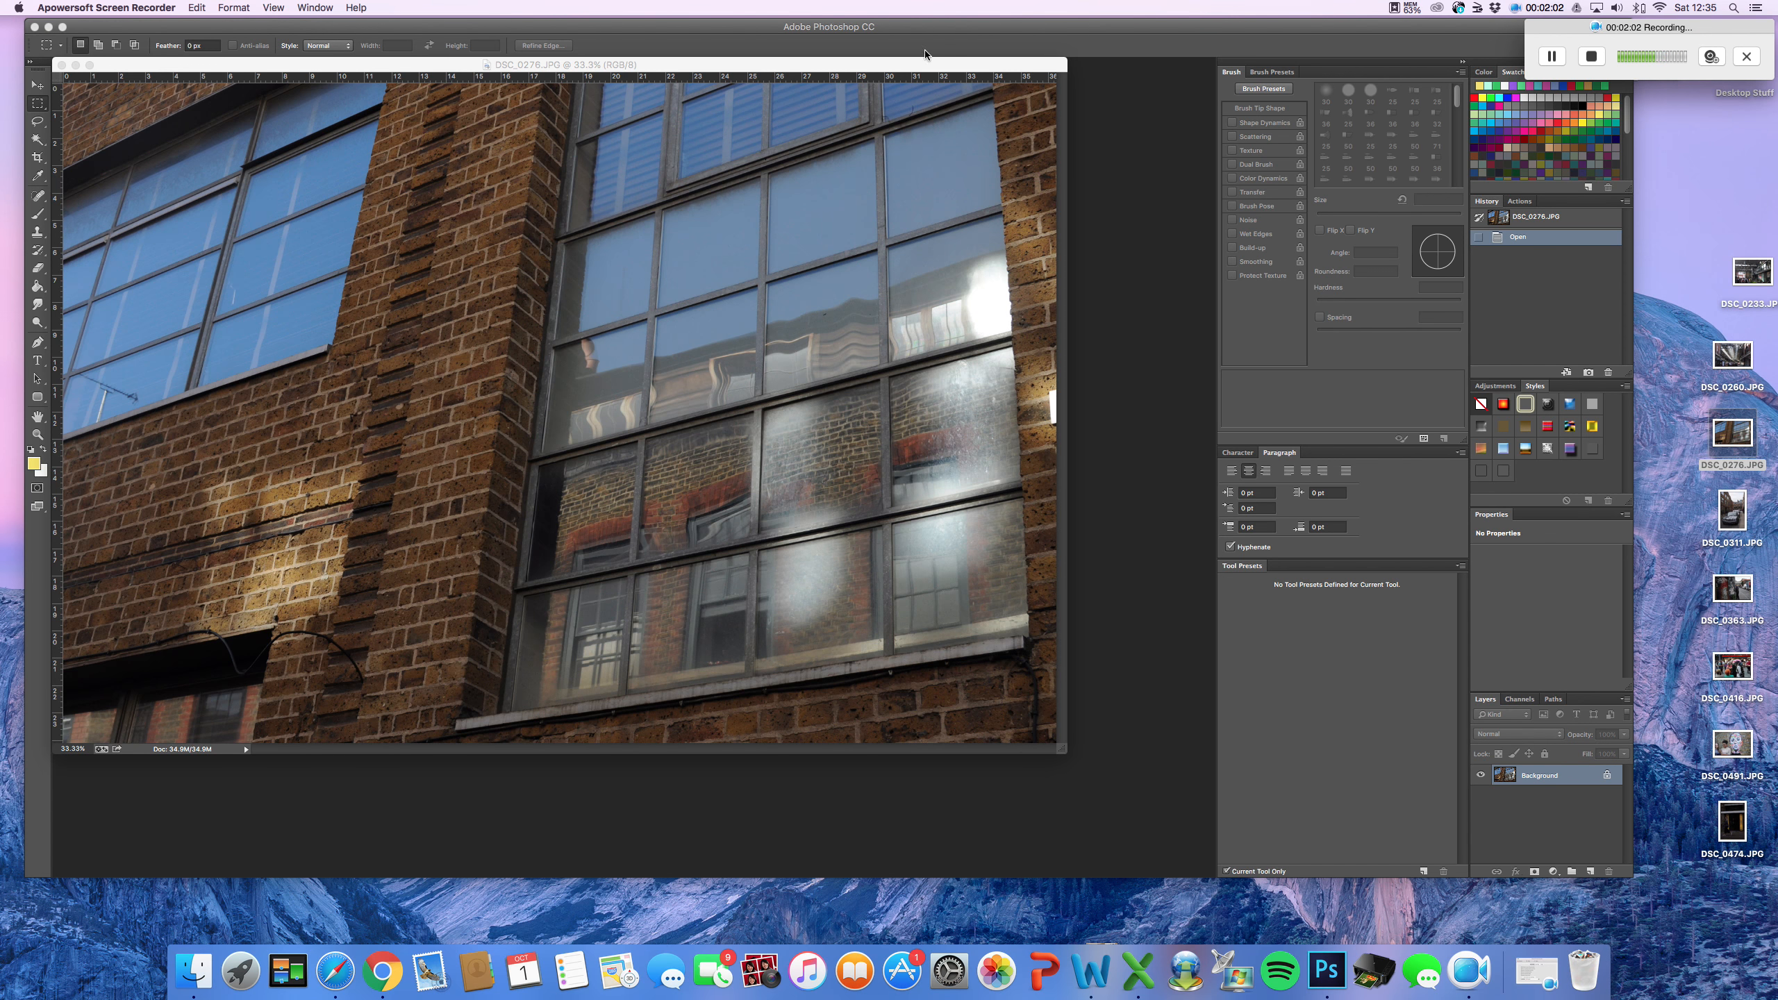
- Start HDR Toning on DSC_0276.JPG with detail +235%, edge glow strength 2.38, a slightly lower radius, shadow +15% and highlight +3%
{"action": "left_click", "coordinate": [935, 28]}
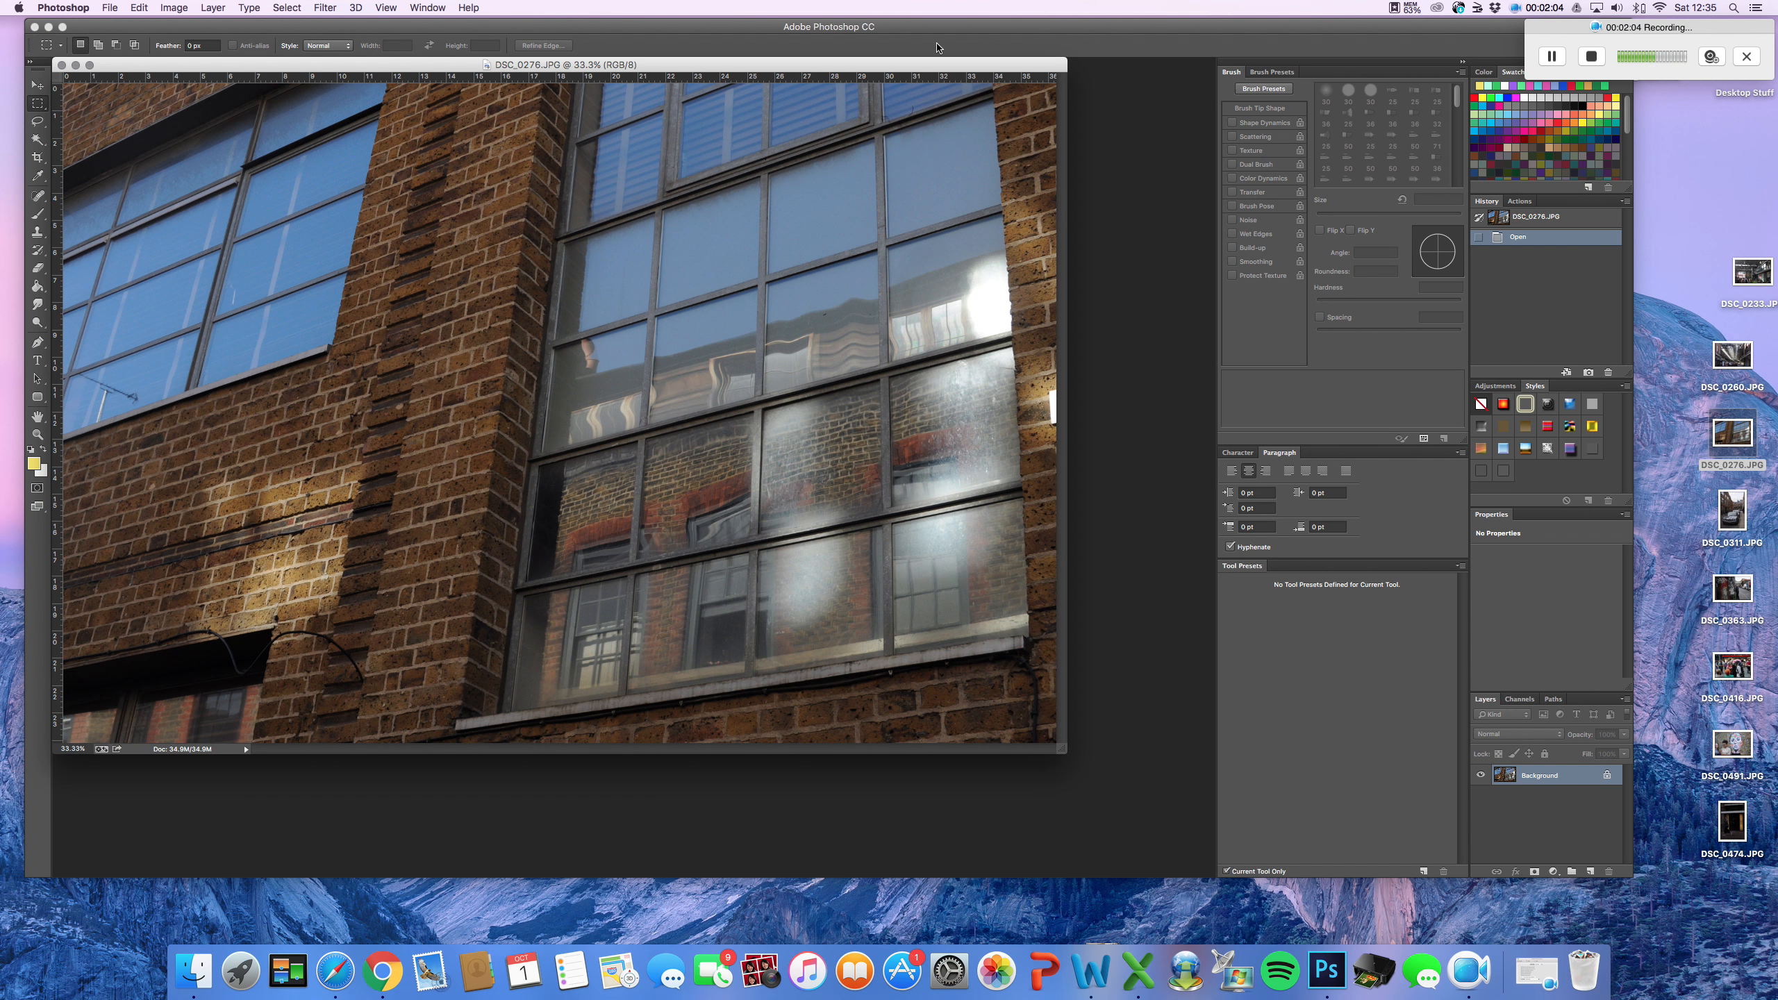
{"action": "left_click", "coordinate": [178, 9]}
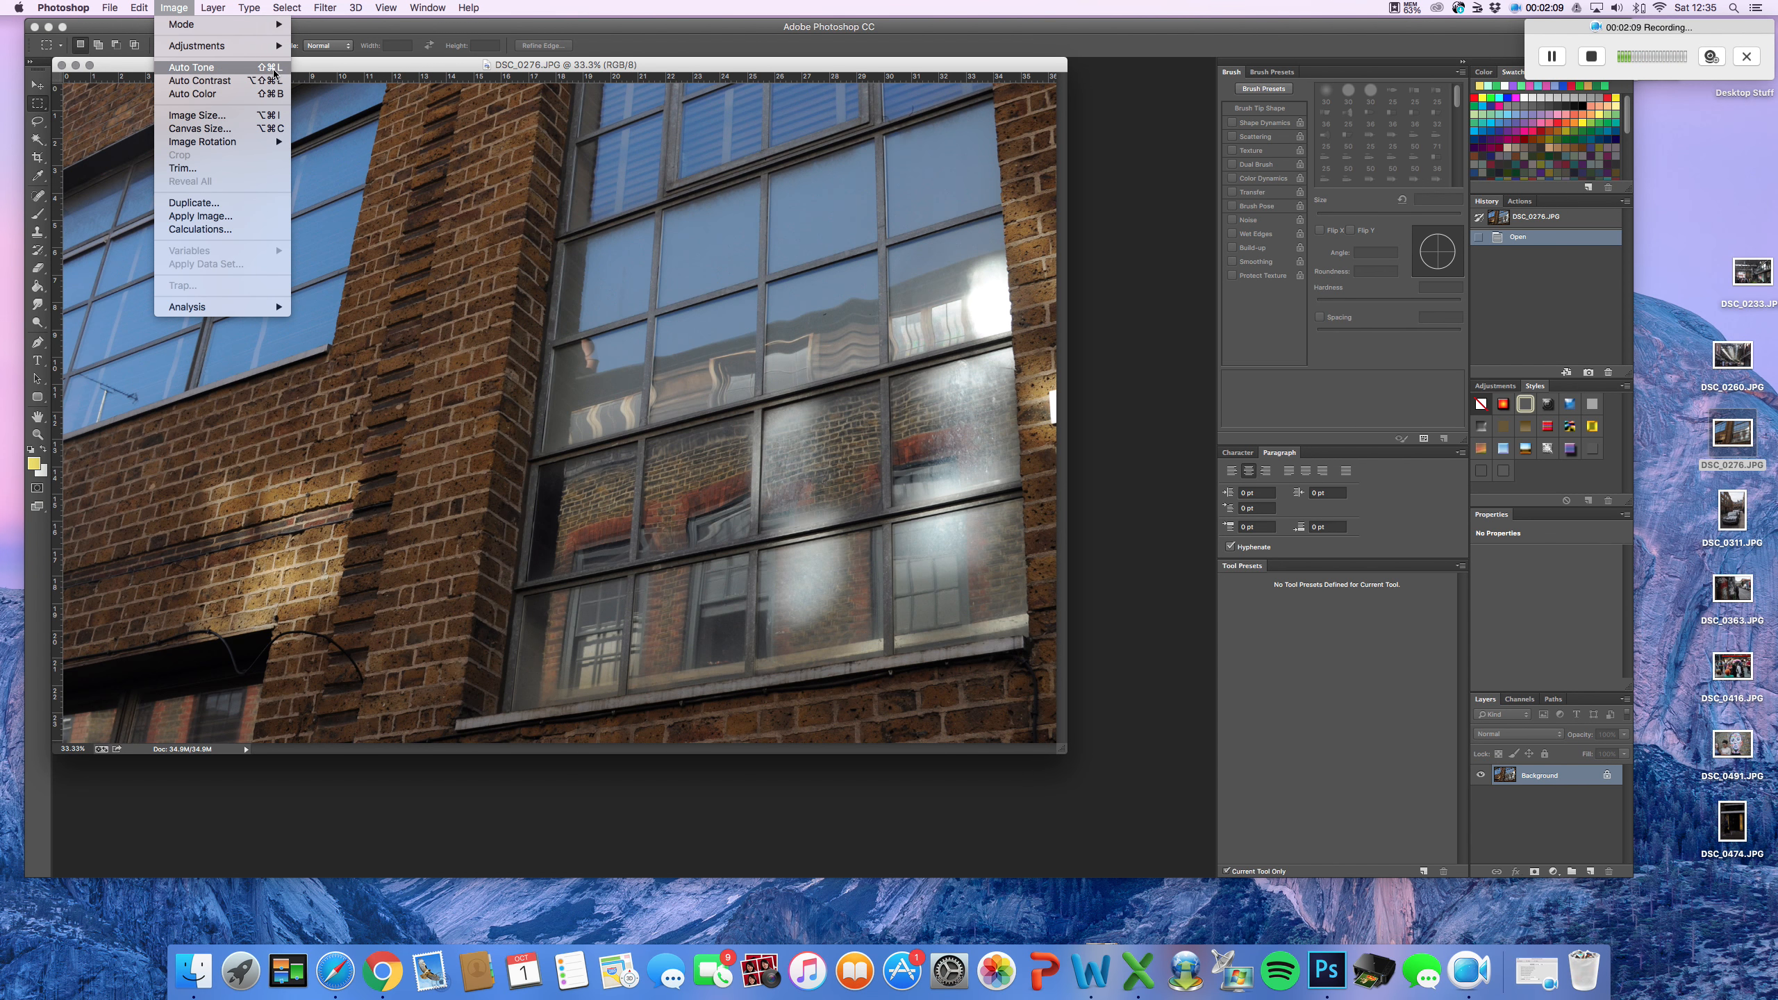
{"action": "mouse_move", "coordinate": [252, 47]}
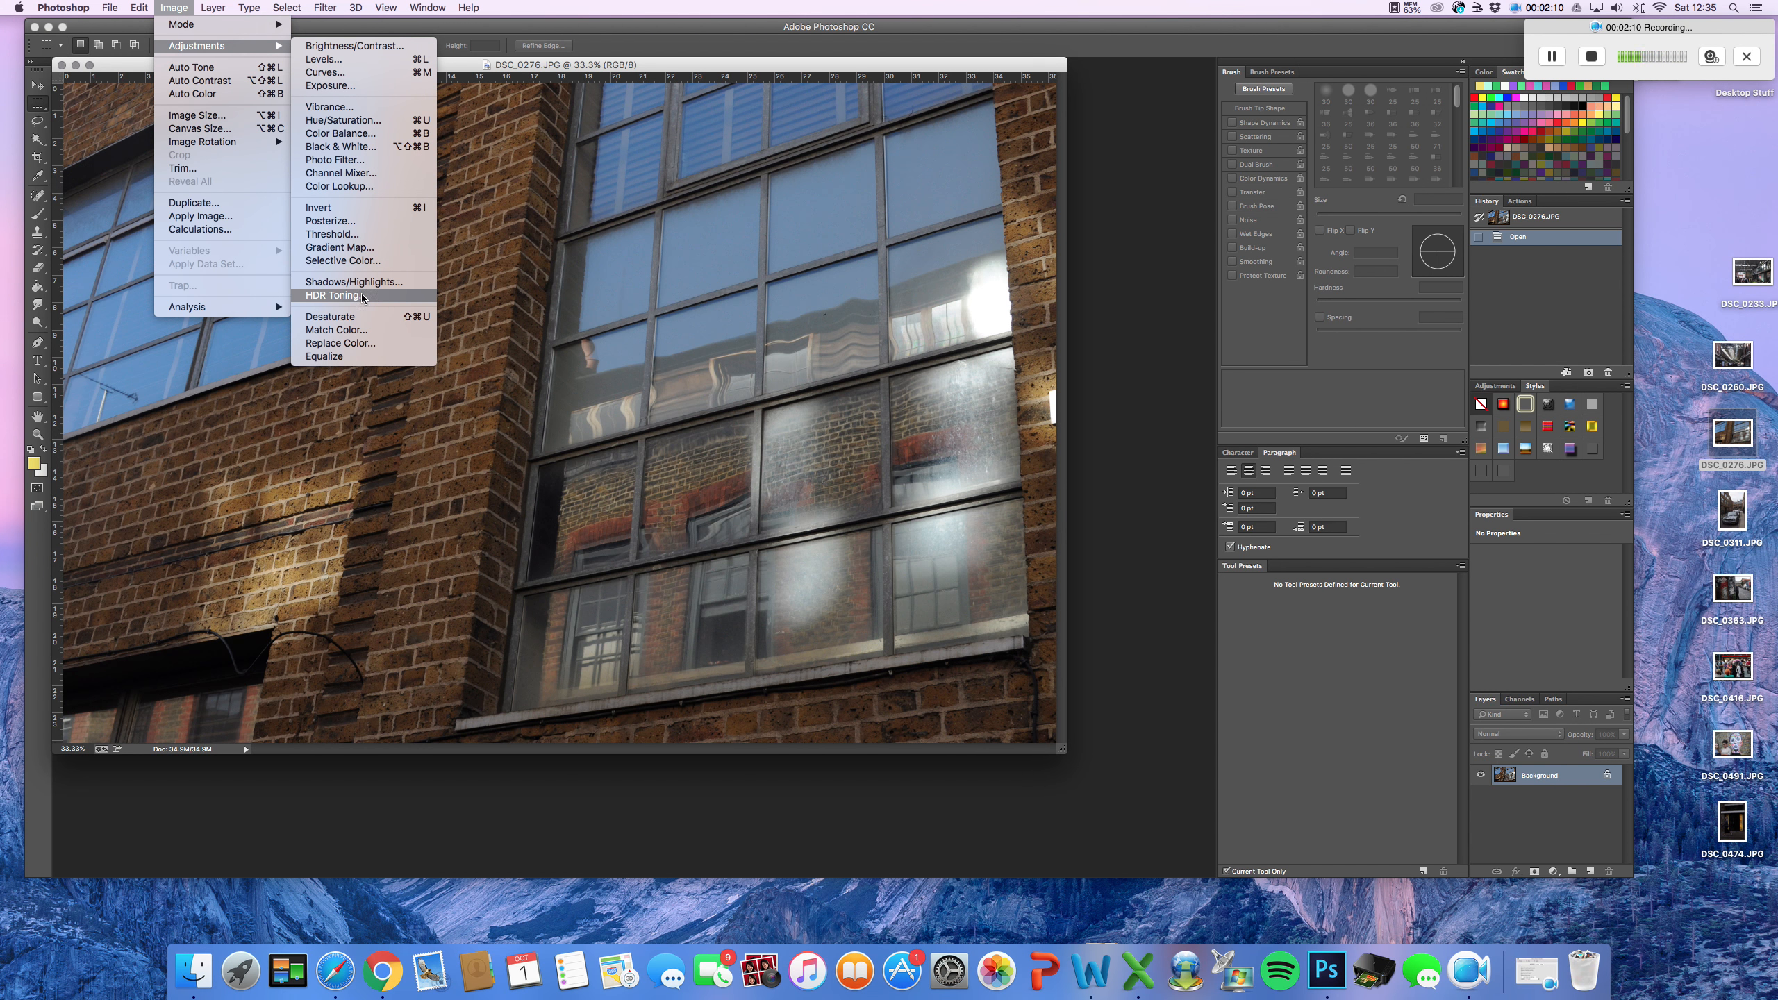
{"action": "left_click", "coordinate": [384, 298]}
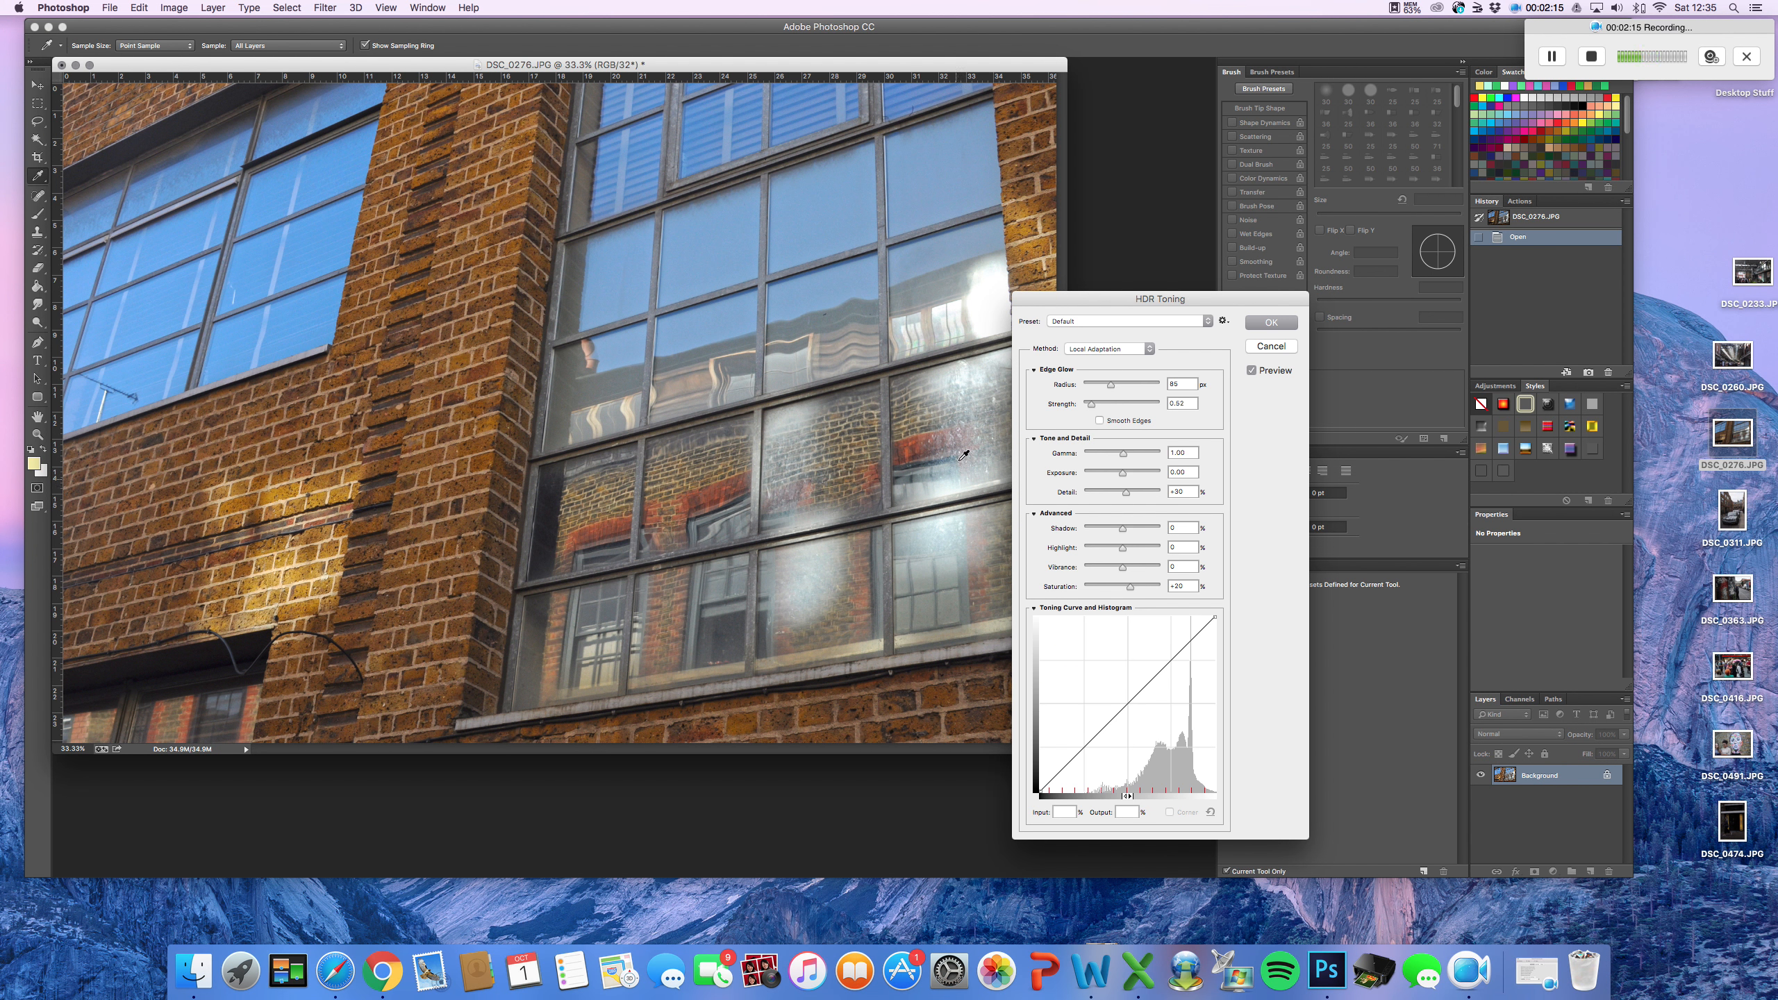
{"action": "left_click_drag", "start_coordinate": [1125, 491], "coordinate": [1152, 491]}
{"action": "left_click_drag", "start_coordinate": [1090, 405], "coordinate": [1128, 404]}
{"action": "left_click_drag", "start_coordinate": [1110, 385], "coordinate": [1106, 385]}
{"action": "mouse_move", "coordinate": [1125, 528]}
{"action": "left_mouse_down"}
{"action": "mouse_move", "coordinate": [1150, 528]}
{"action": "mouse_move", "coordinate": [1100, 527]}
{"action": "mouse_move", "coordinate": [1128, 528]}
{"action": "left_mouse_up"}
{"action": "left_click_drag", "start_coordinate": [1123, 547], "coordinate": [1124, 548]}
- Try the HDR toning fully desaturated, set its saturation to +42%, compare with the original, and slightly reduce the edge glow strength
{"action": "left_click_drag", "start_coordinate": [1130, 586], "coordinate": [1070, 589]}
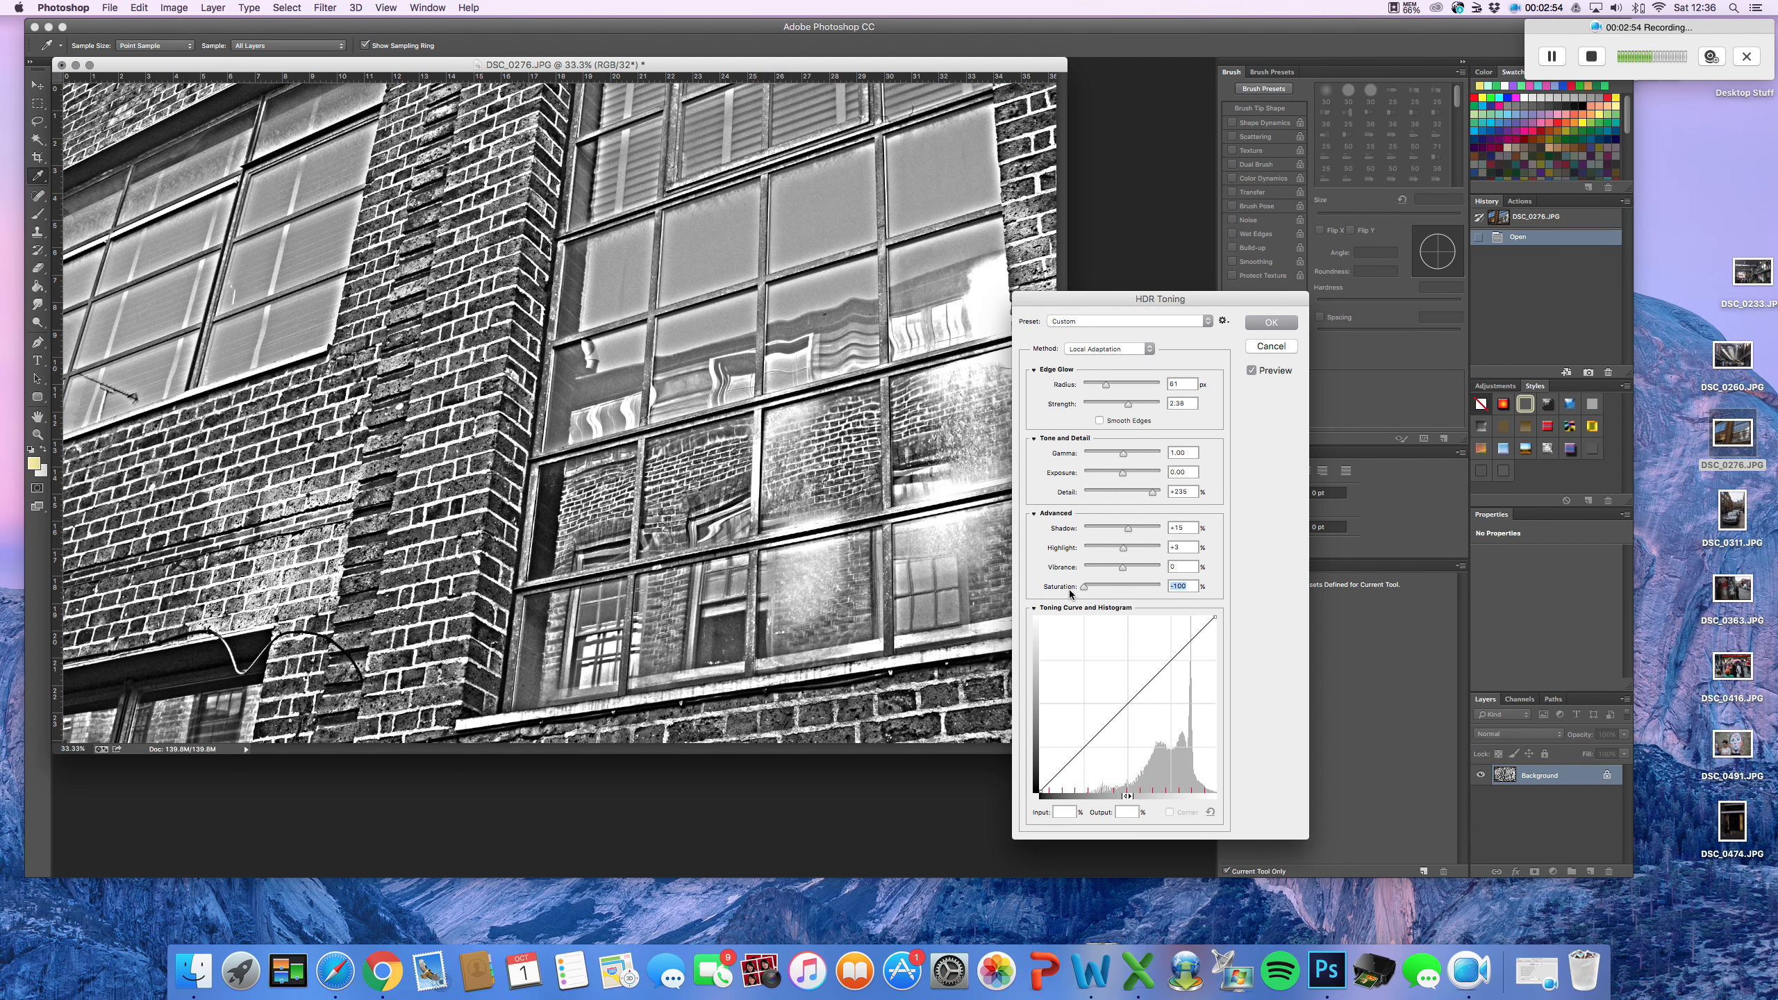
{"action": "left_click_drag", "start_coordinate": [1070, 589], "coordinate": [1139, 585]}
{"action": "left_click", "coordinate": [1253, 369]}
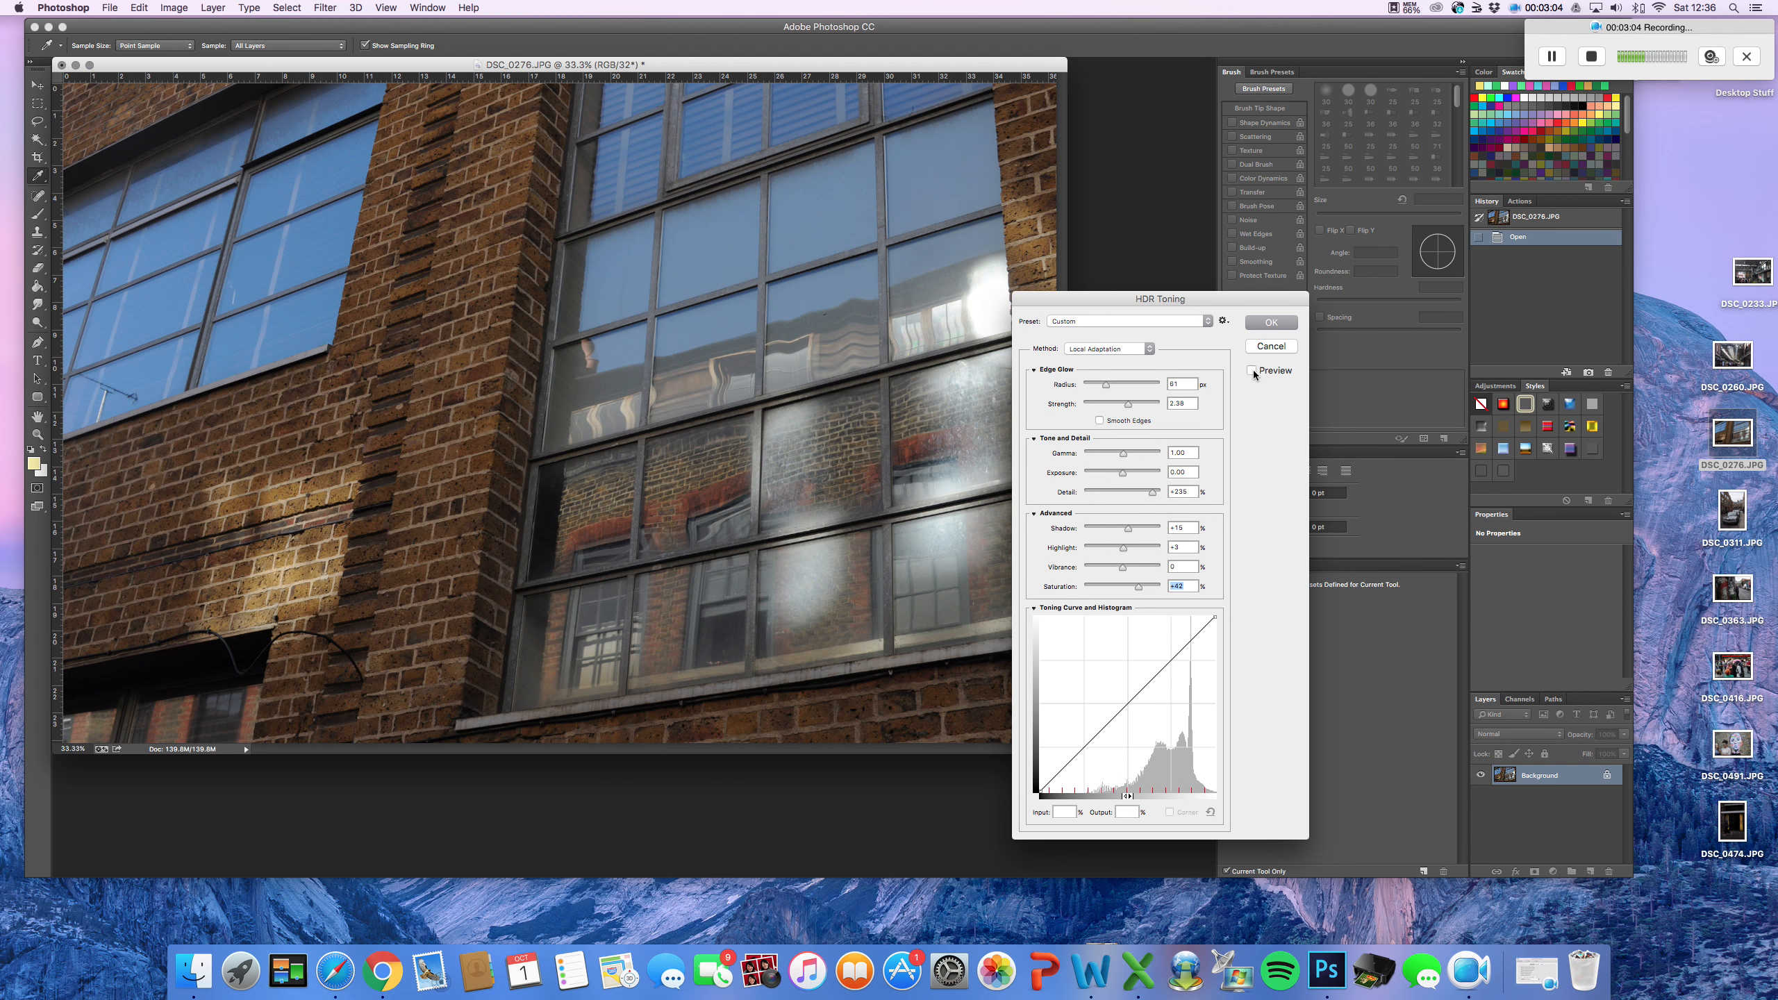
{"action": "left_click", "coordinate": [1253, 371]}
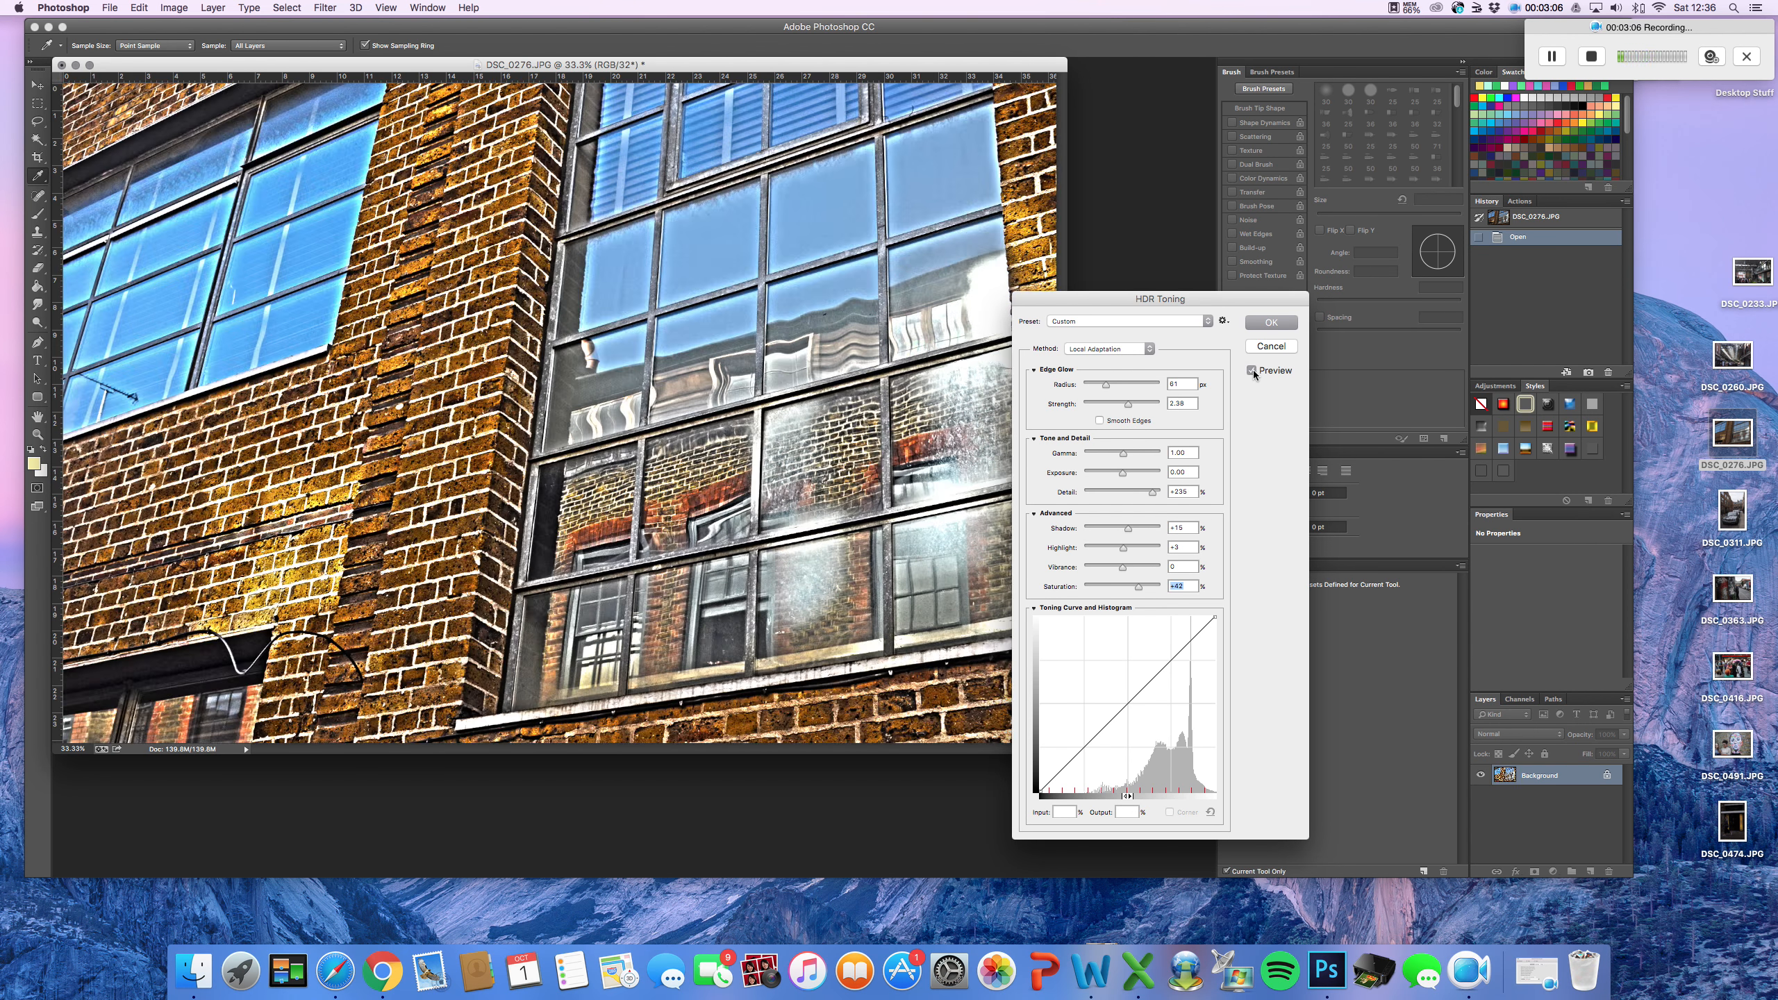
{"action": "left_click_drag", "start_coordinate": [1126, 411], "coordinate": [1112, 406]}
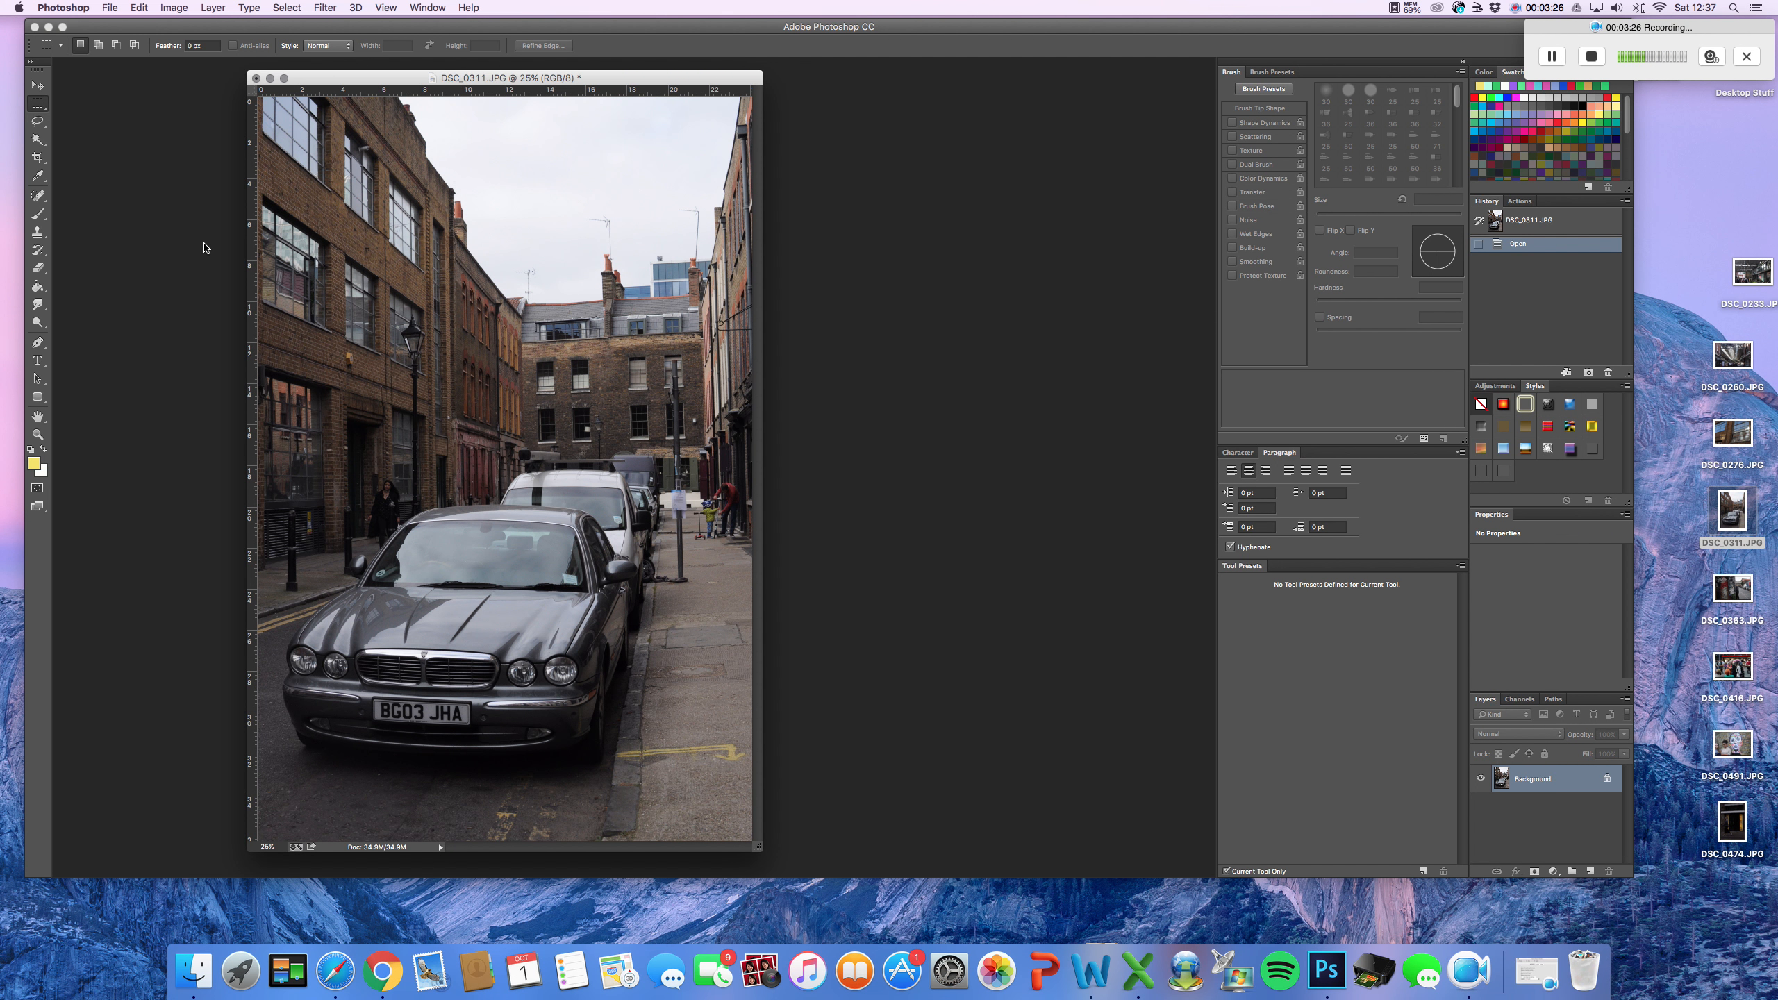
- Try lowering the saturation of DSC_0311.JPG to about -97 with Hue/Saturation, and return it to 0
{"action": "key", "text": "super+u"}
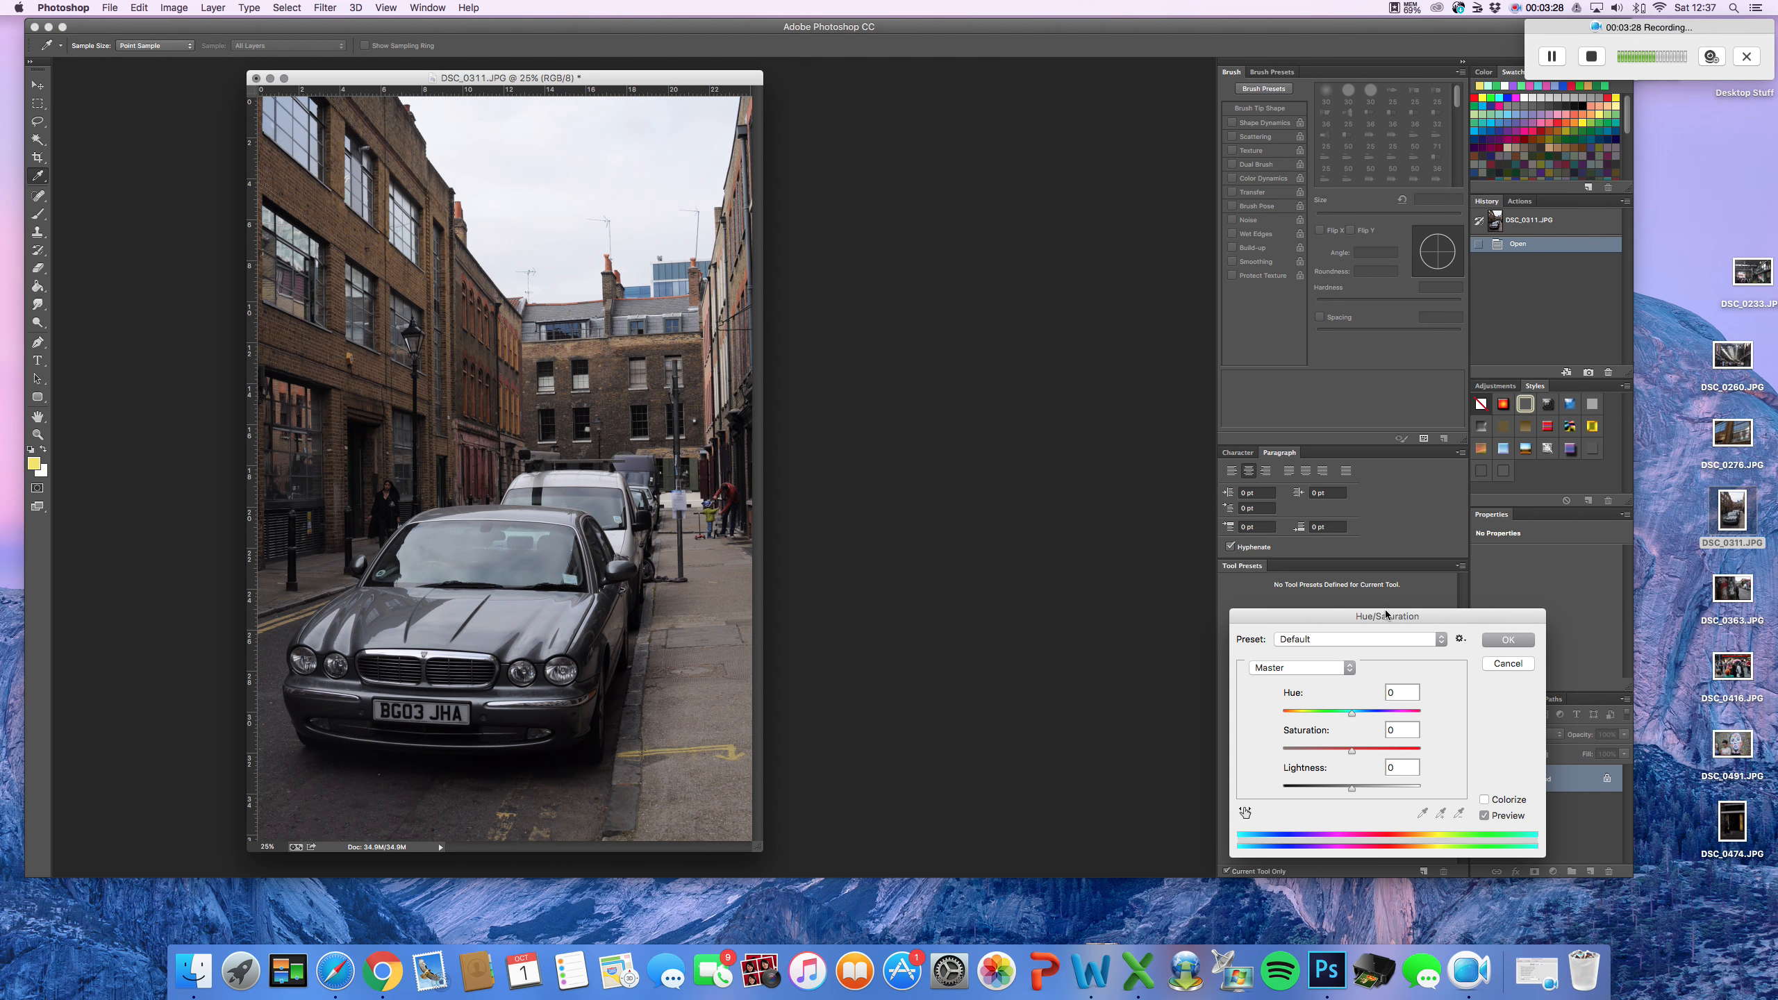
{"action": "left_click_drag", "start_coordinate": [1335, 623], "coordinate": [909, 372]}
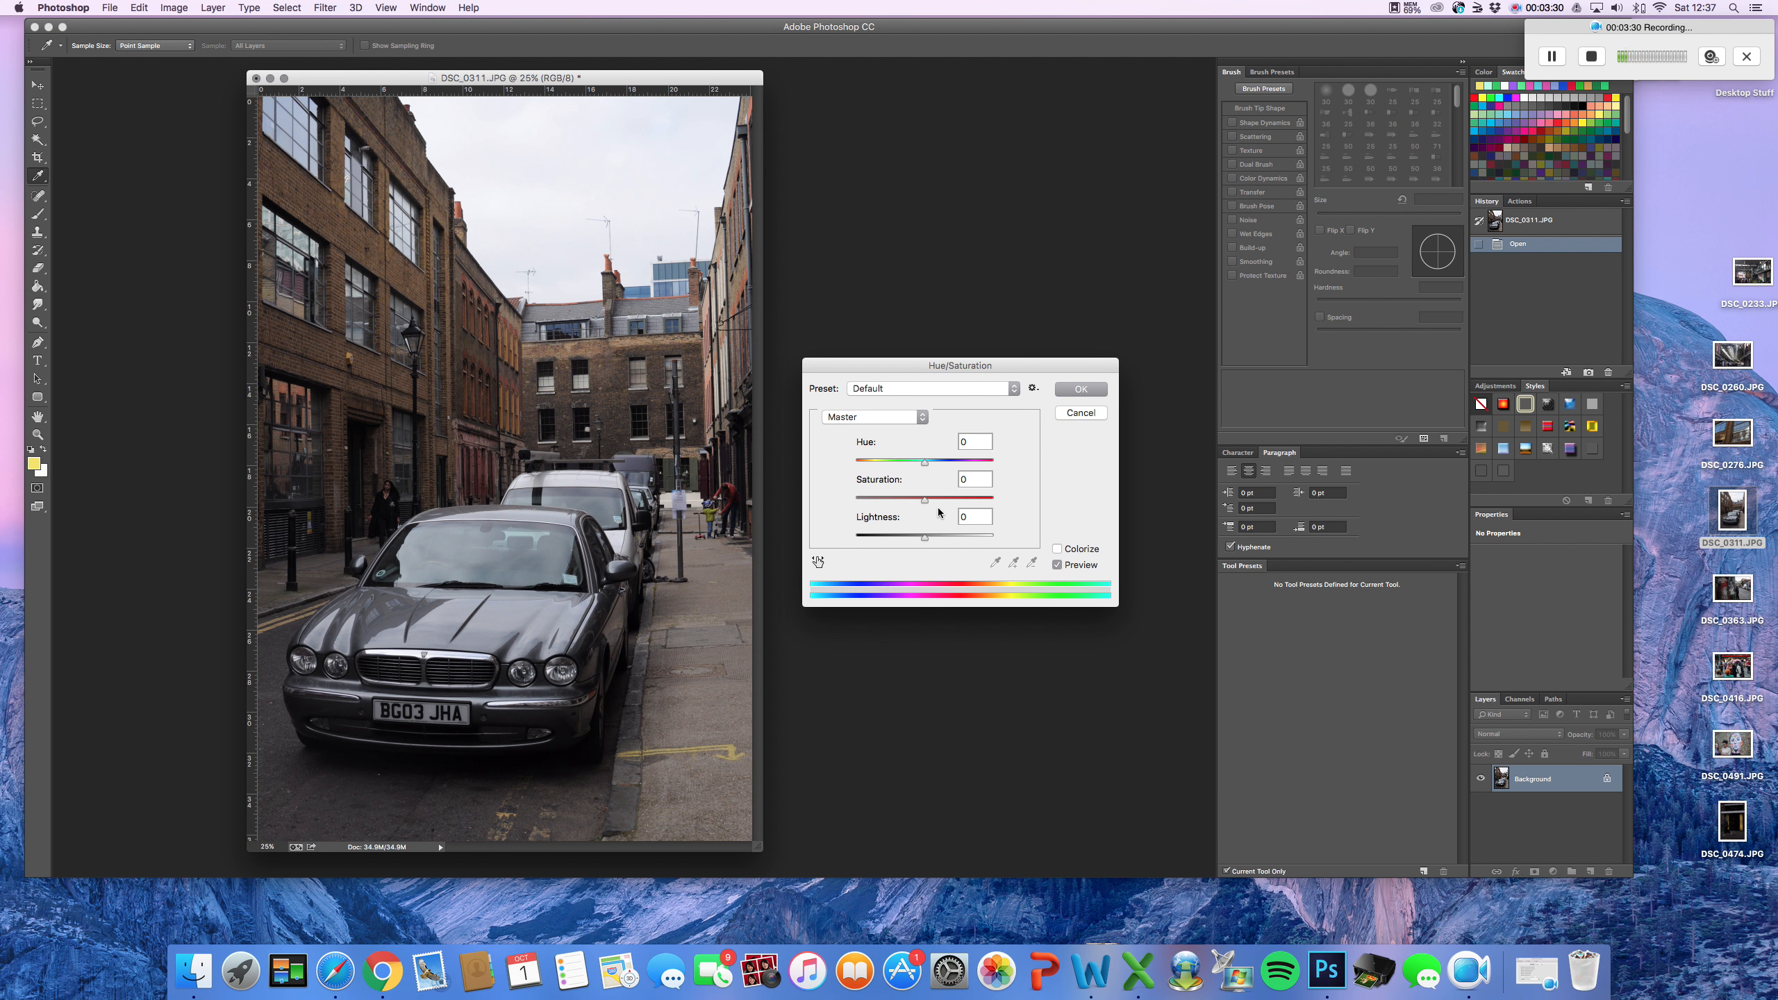
{"action": "mouse_move", "coordinate": [924, 464]}
{"action": "left_mouse_down"}
{"action": "mouse_move", "coordinate": [1015, 469]}
{"action": "mouse_move", "coordinate": [870, 469]}
{"action": "mouse_move", "coordinate": [925, 472]}
{"action": "left_mouse_up"}
{"action": "left_click_drag", "start_coordinate": [925, 499], "coordinate": [878, 504]}
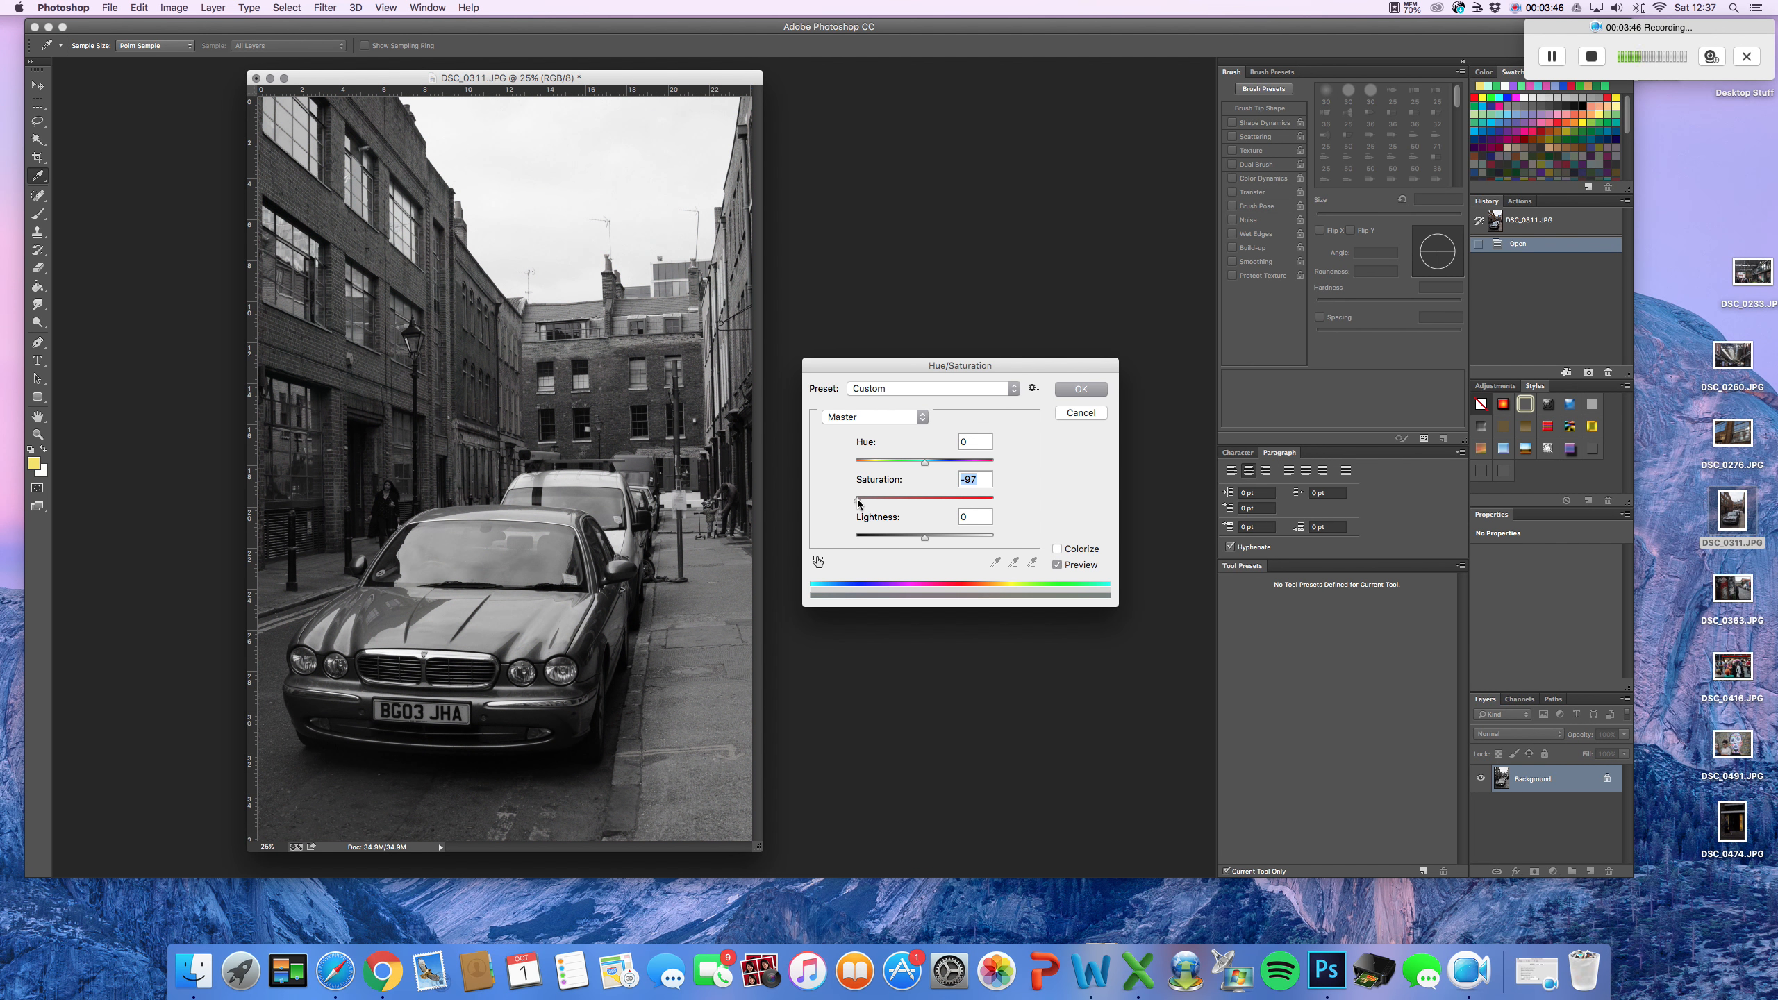
{"action": "left_click_drag", "start_coordinate": [874, 503], "coordinate": [925, 504]}
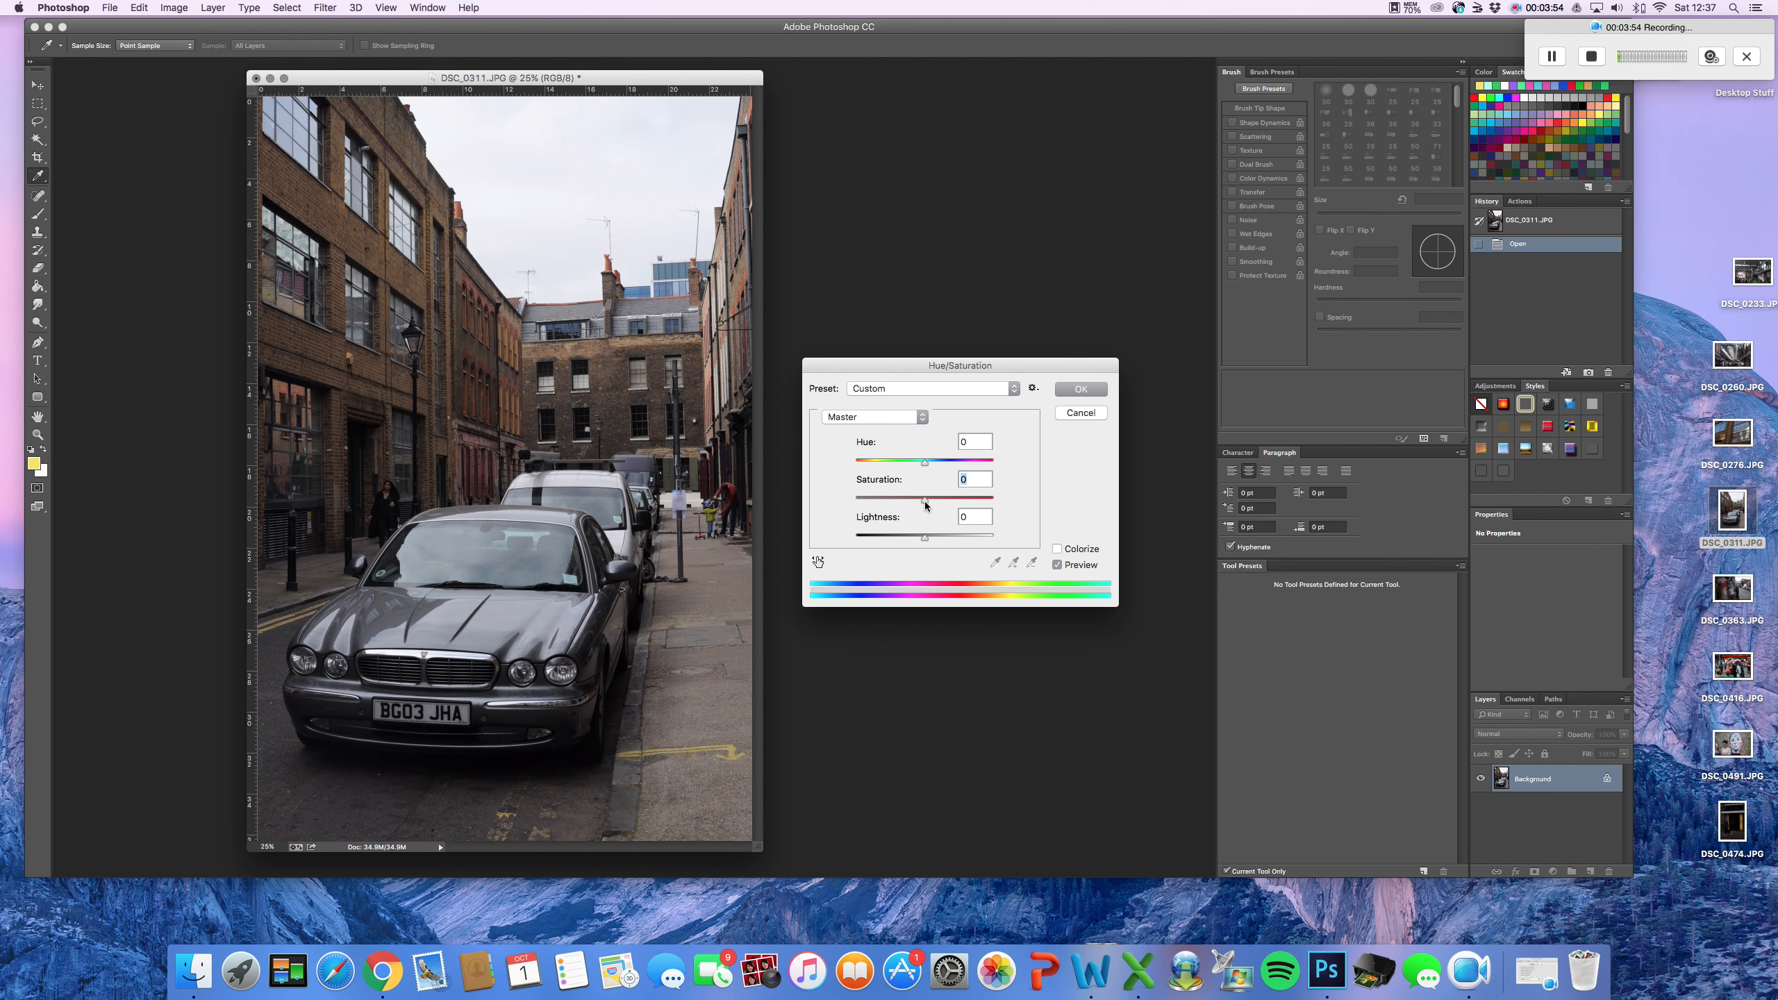
{"action": "left_click", "coordinate": [1064, 391]}
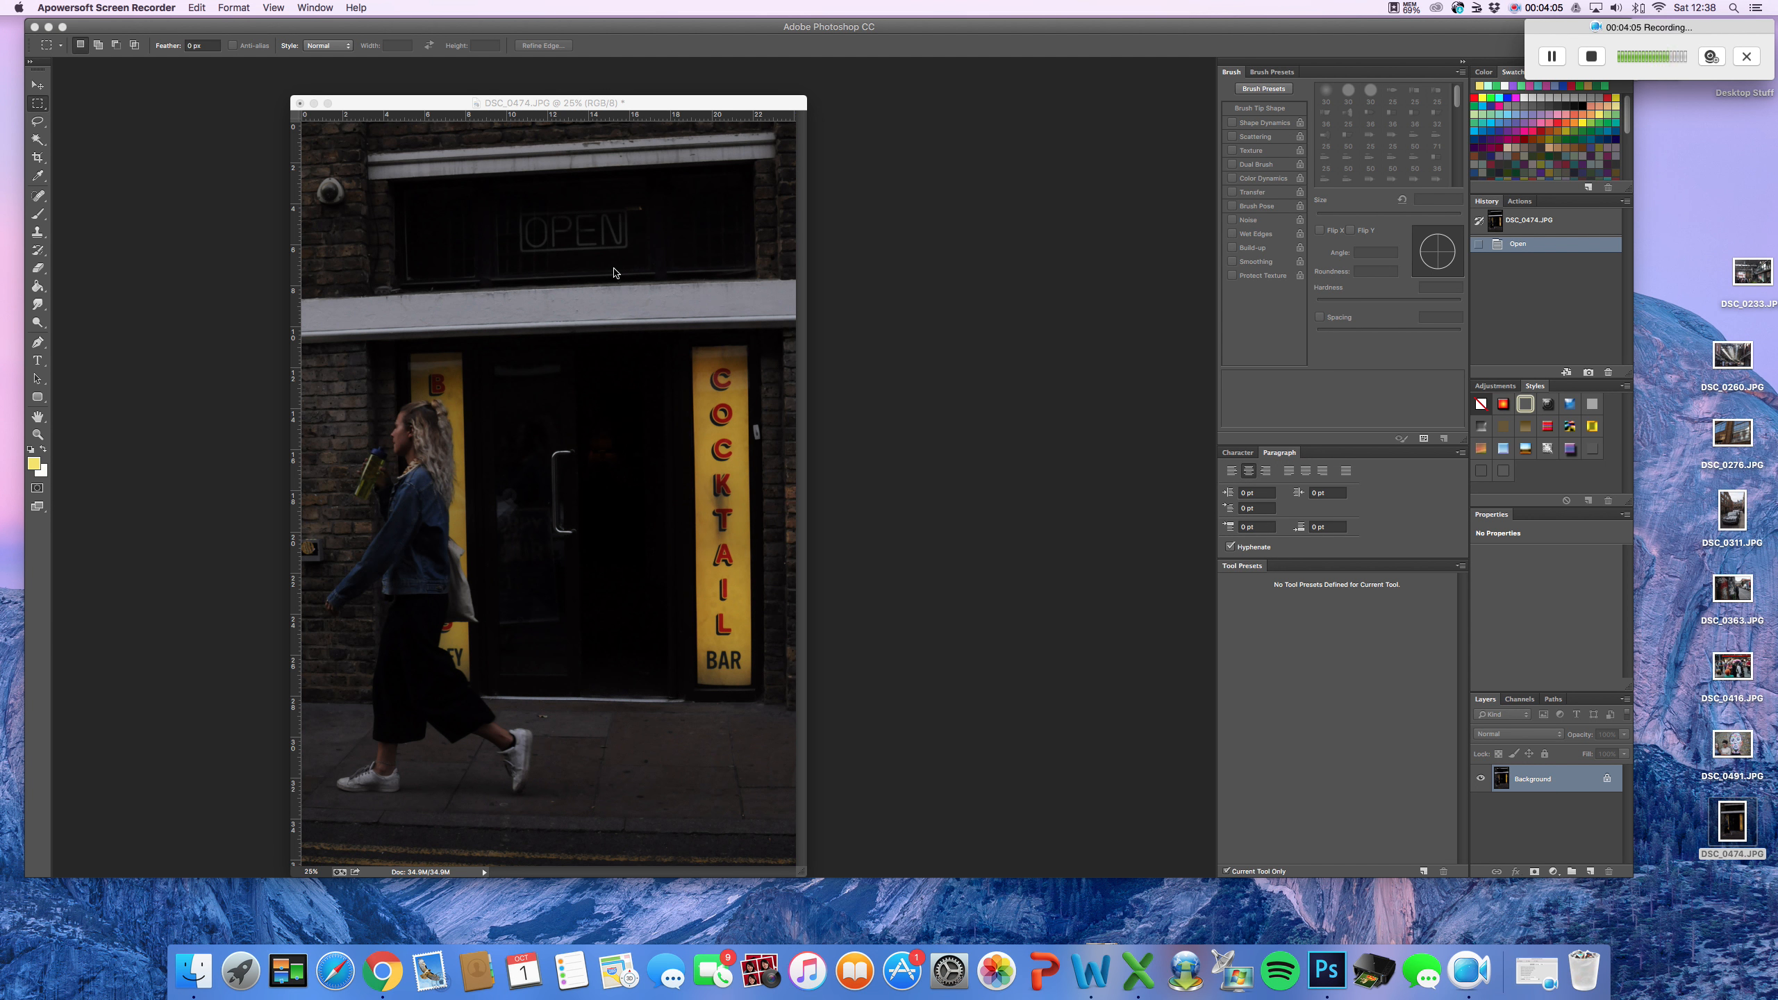
- Convert DSC_0474.JPG to black and white with reds 154%, yellows 169%, cyans 108%, blues 228% and magentas 85%
{"action": "left_click", "coordinate": [475, 25]}
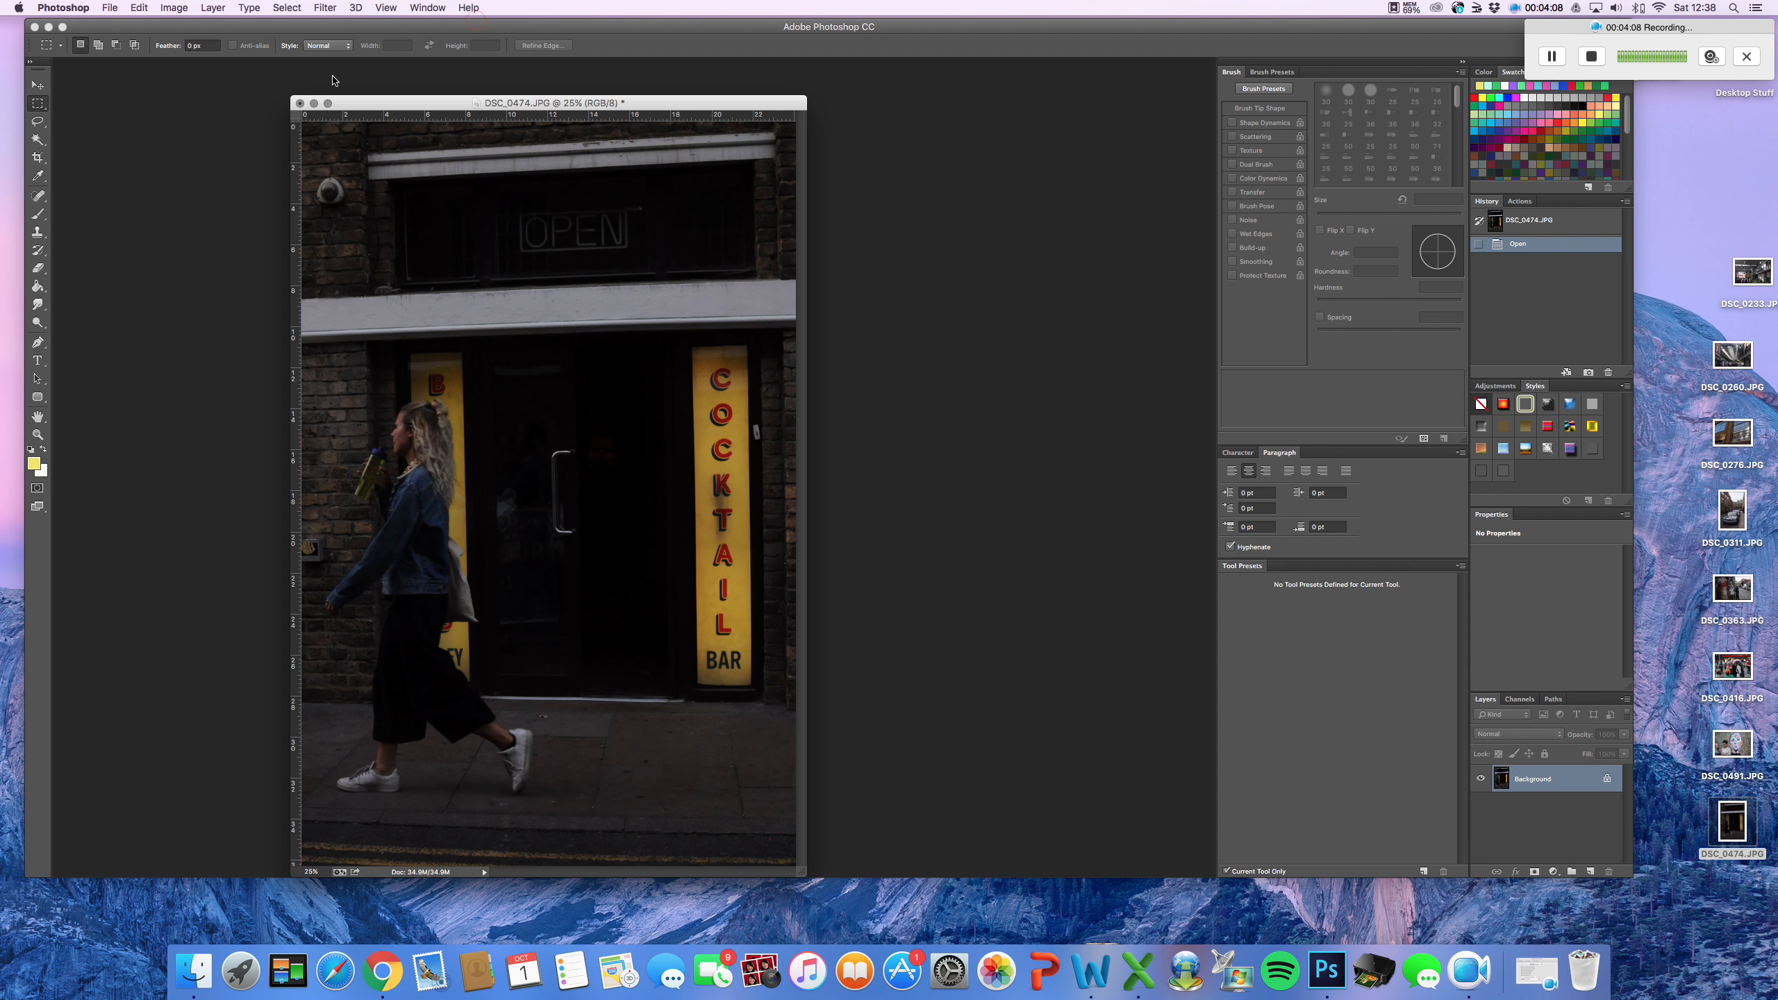
{"action": "left_click", "coordinate": [185, 10]}
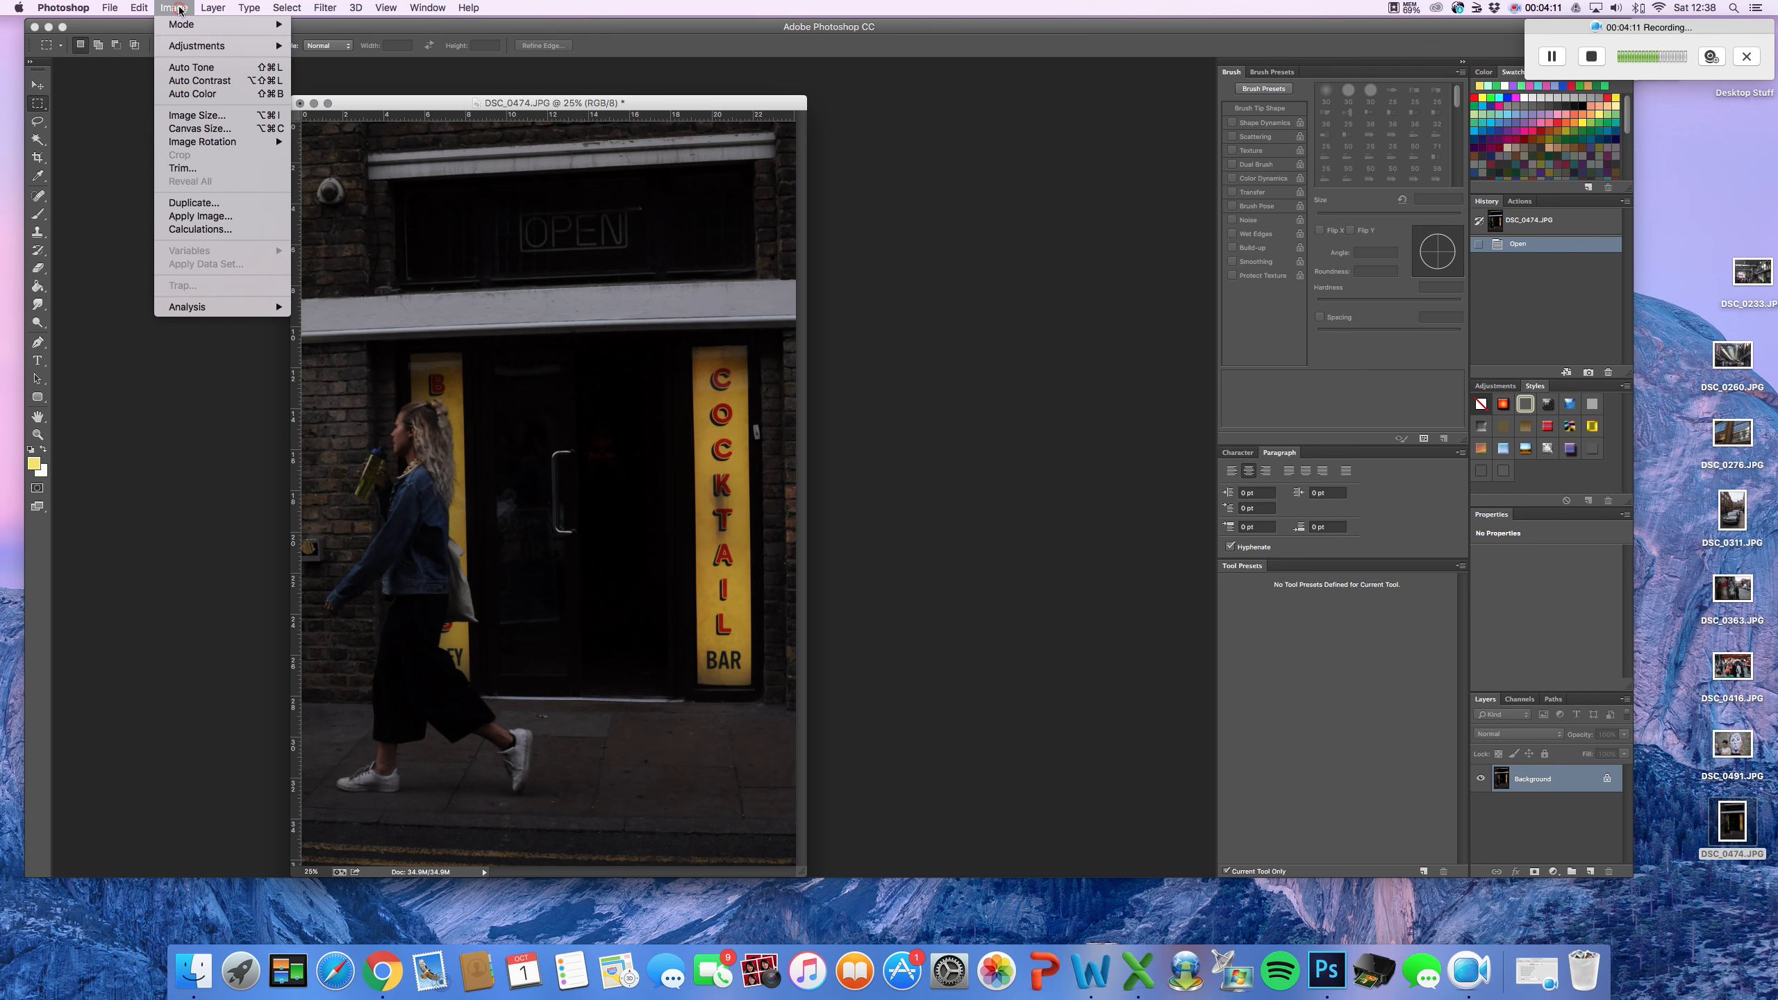
{"action": "mouse_move", "coordinate": [263, 47]}
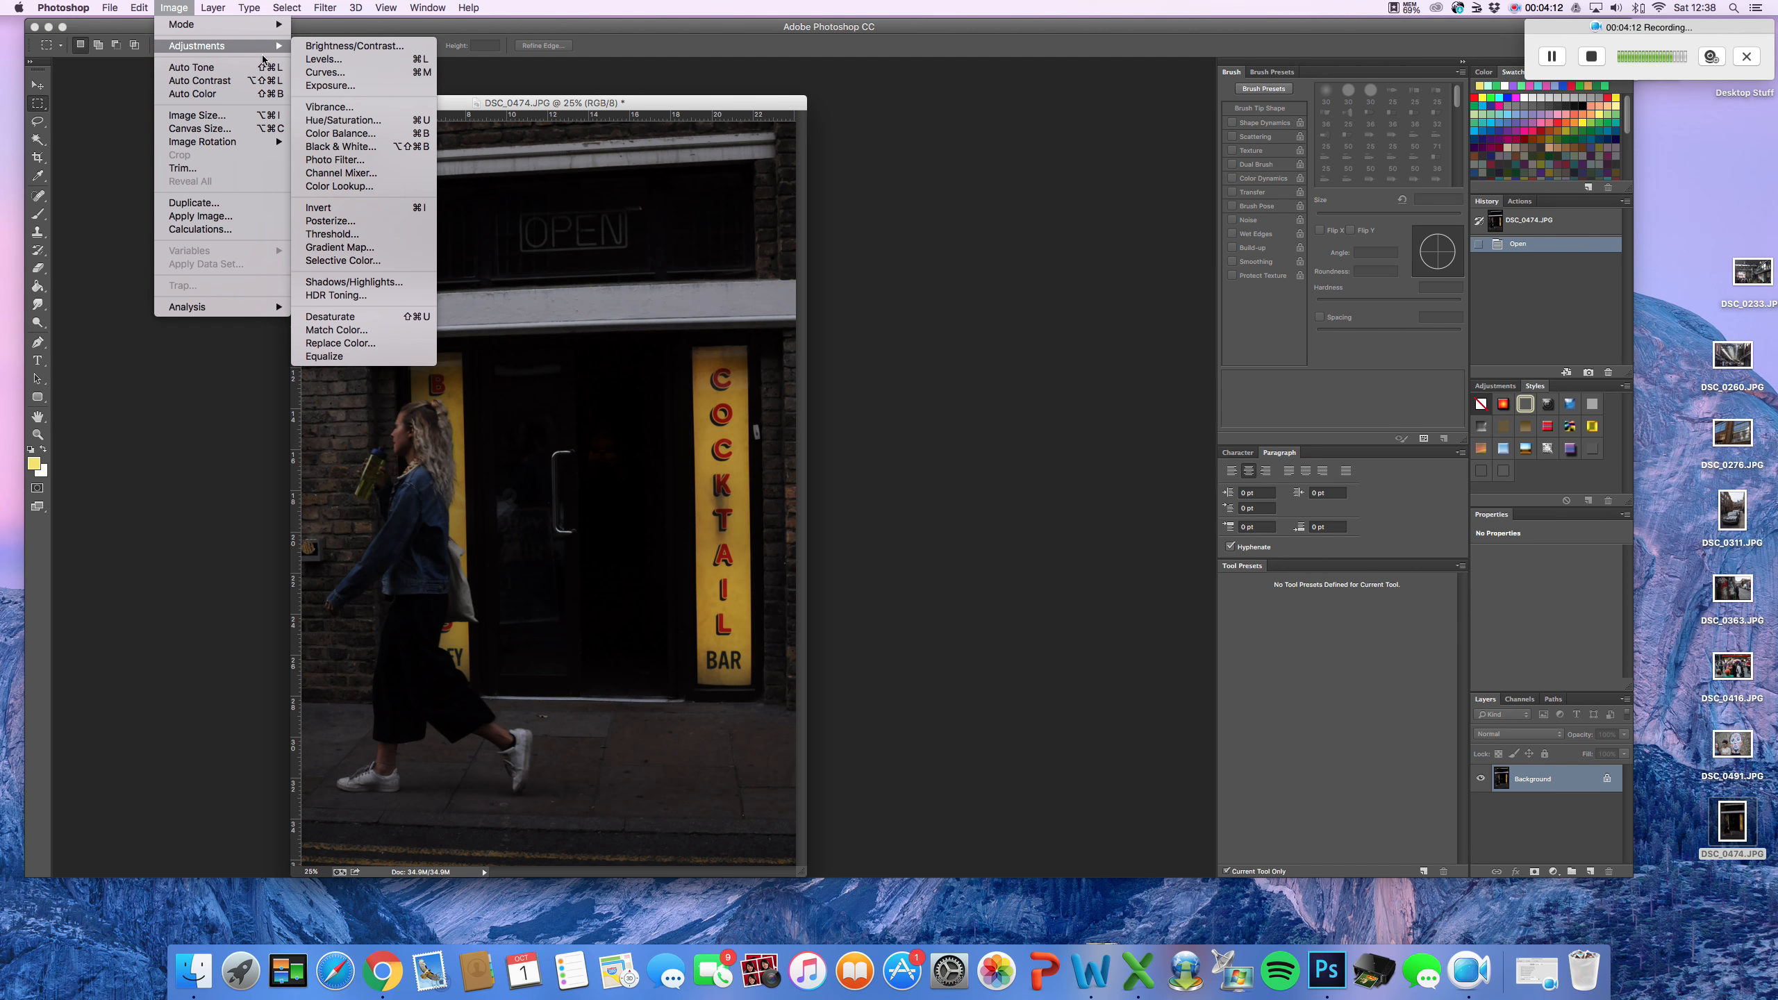
{"action": "left_click", "coordinate": [341, 146]}
{"action": "left_click_drag", "start_coordinate": [1517, 443], "coordinate": [954, 301]}
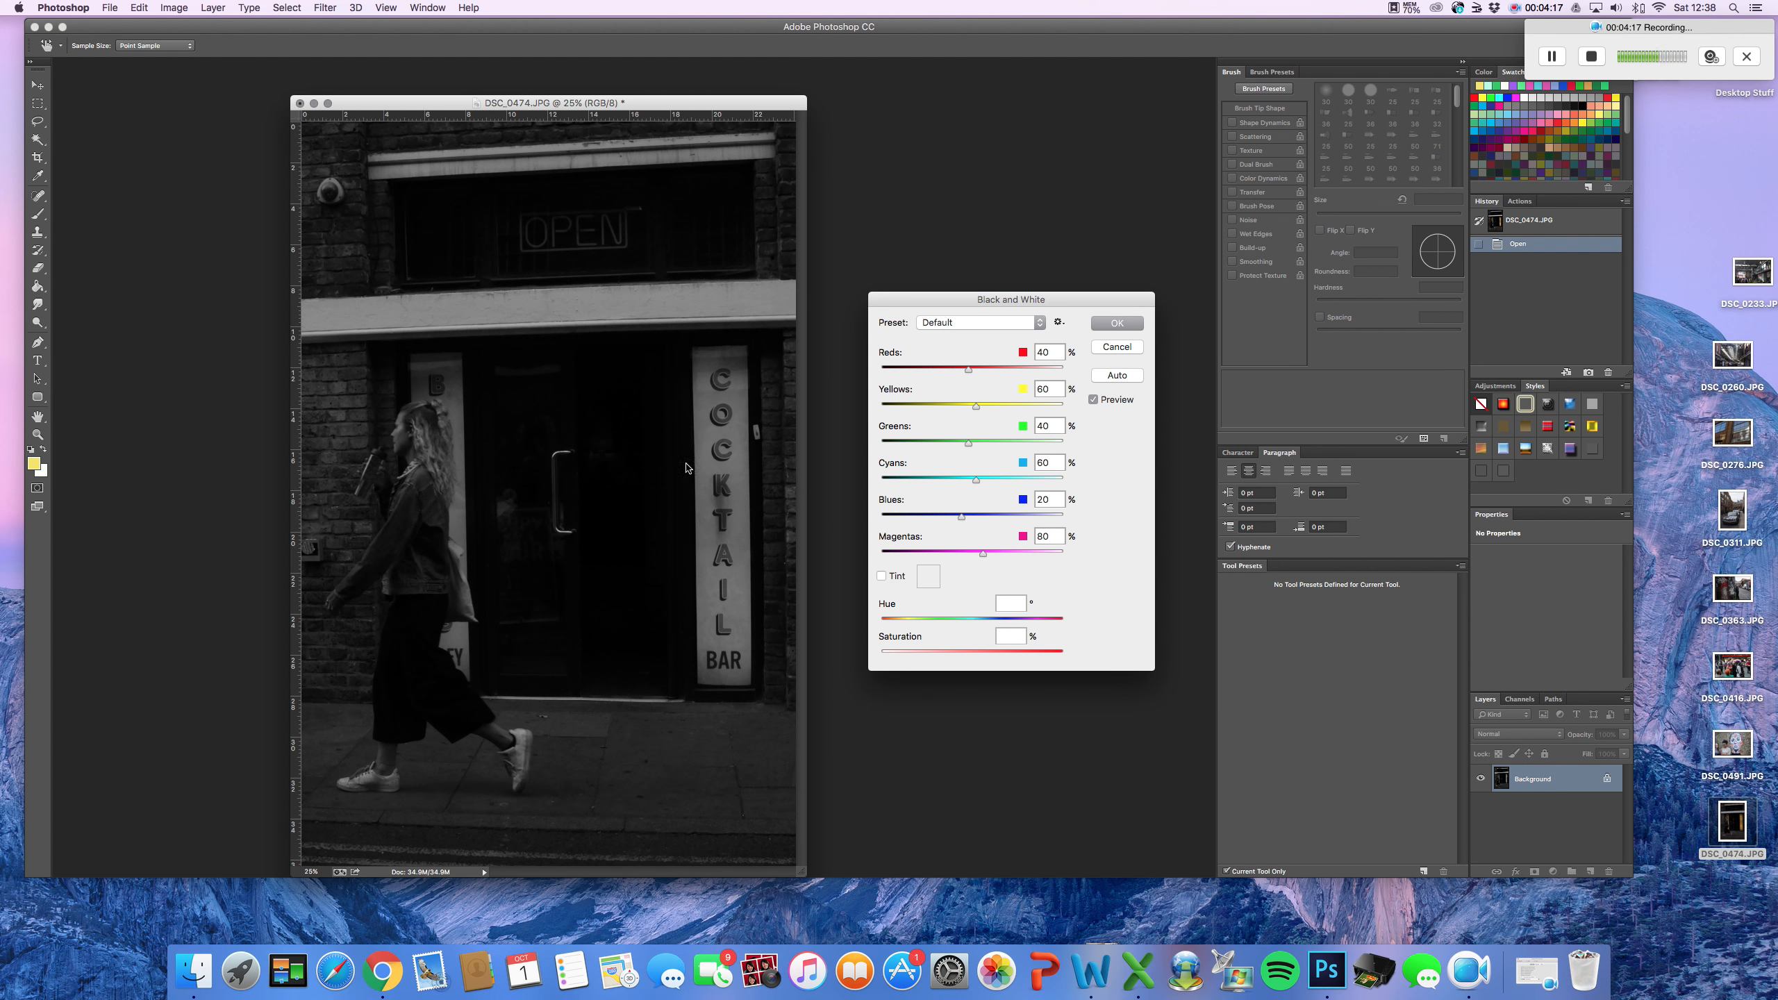
{"action": "left_click_drag", "start_coordinate": [969, 368], "coordinate": [986, 555]}
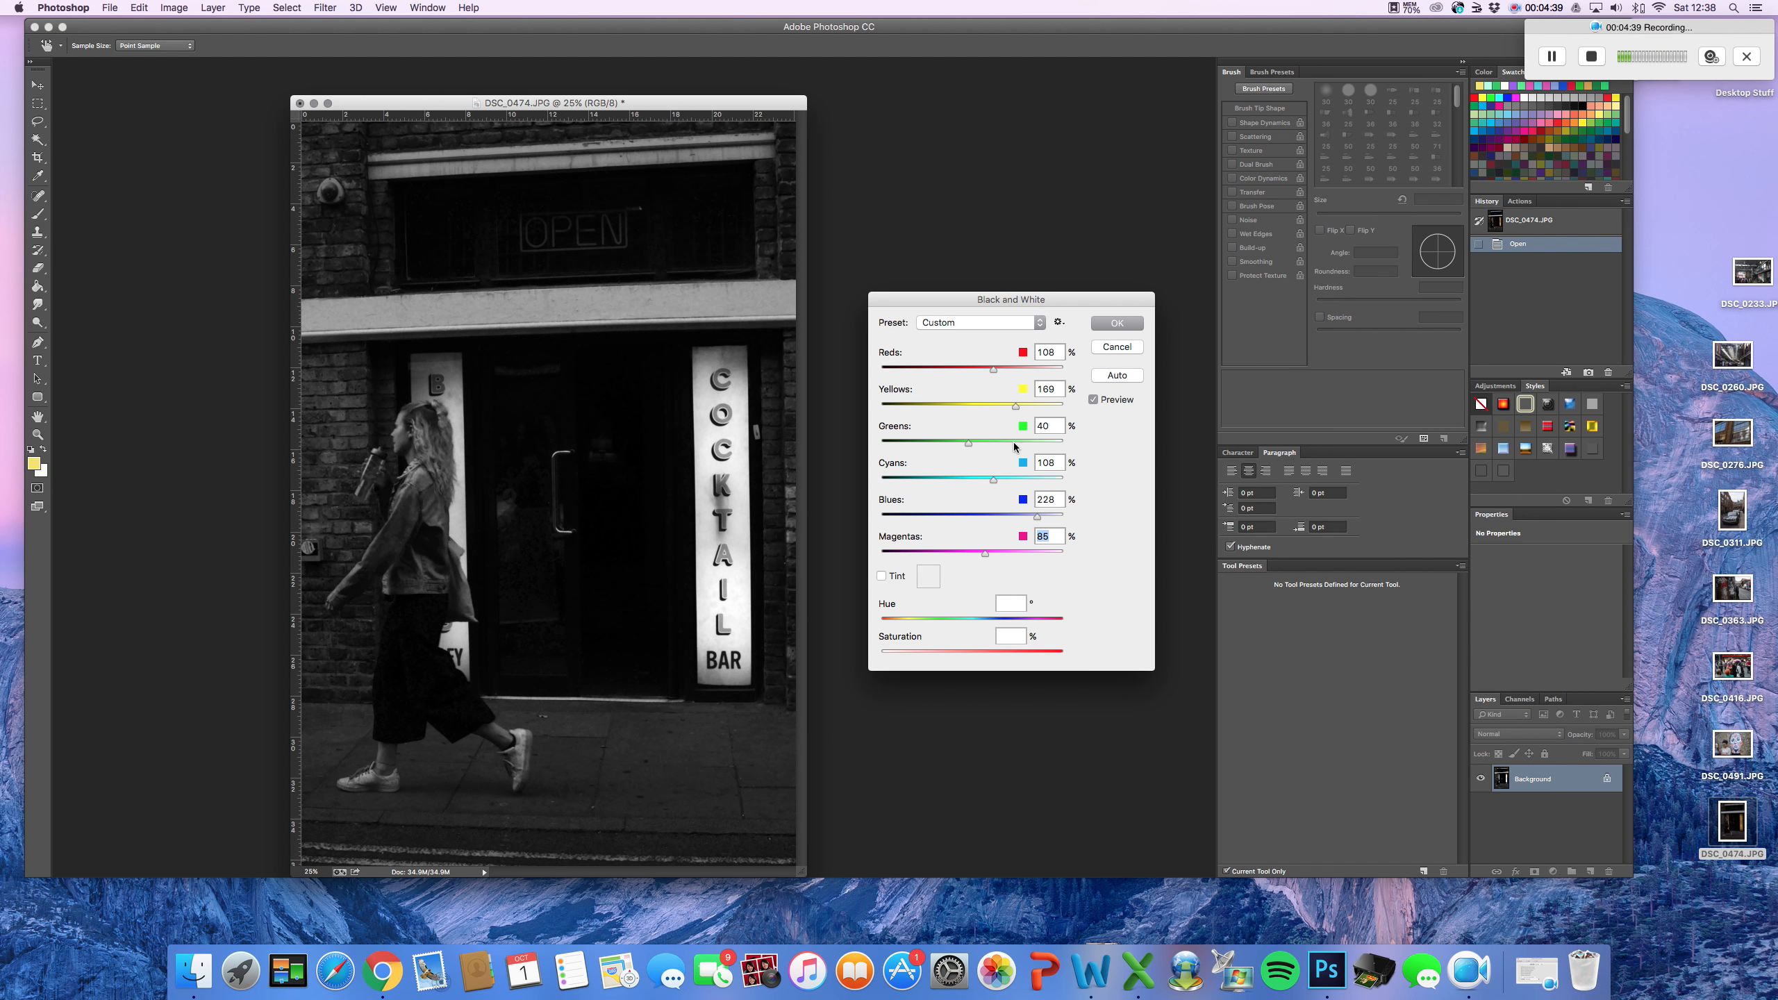
{"action": "left_click_drag", "start_coordinate": [989, 379], "coordinate": [1008, 382]}
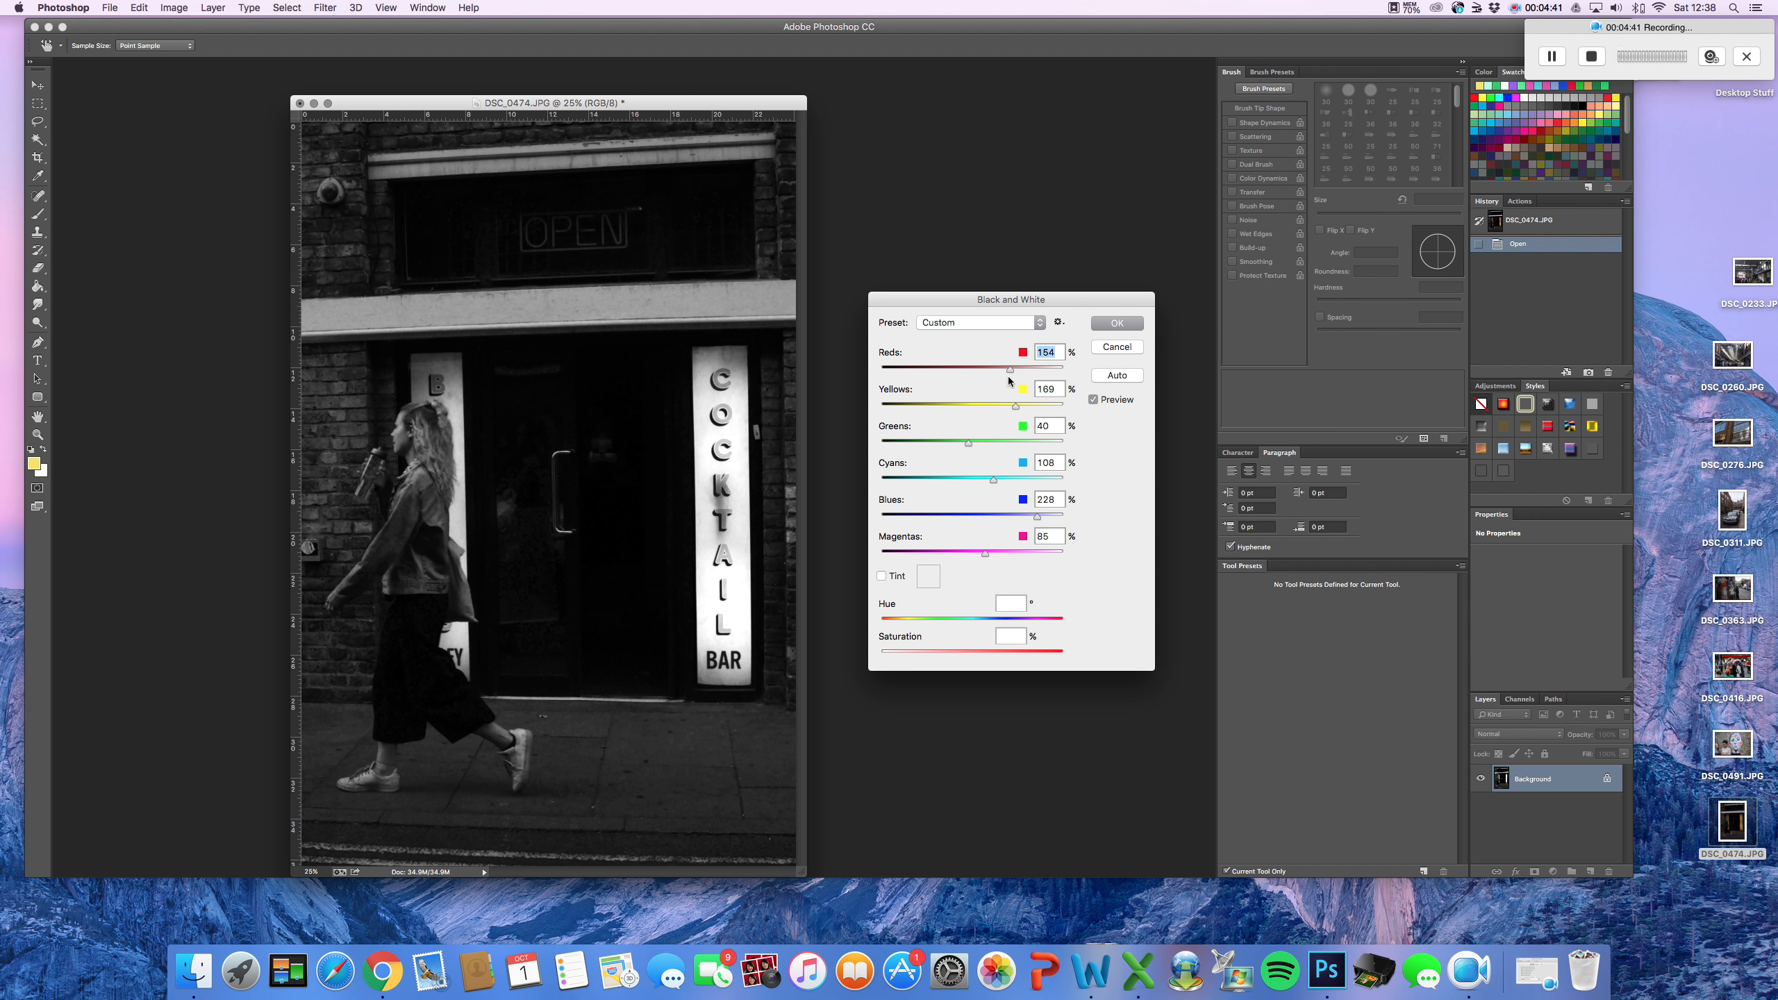
{"action": "left_click", "coordinate": [1109, 326]}
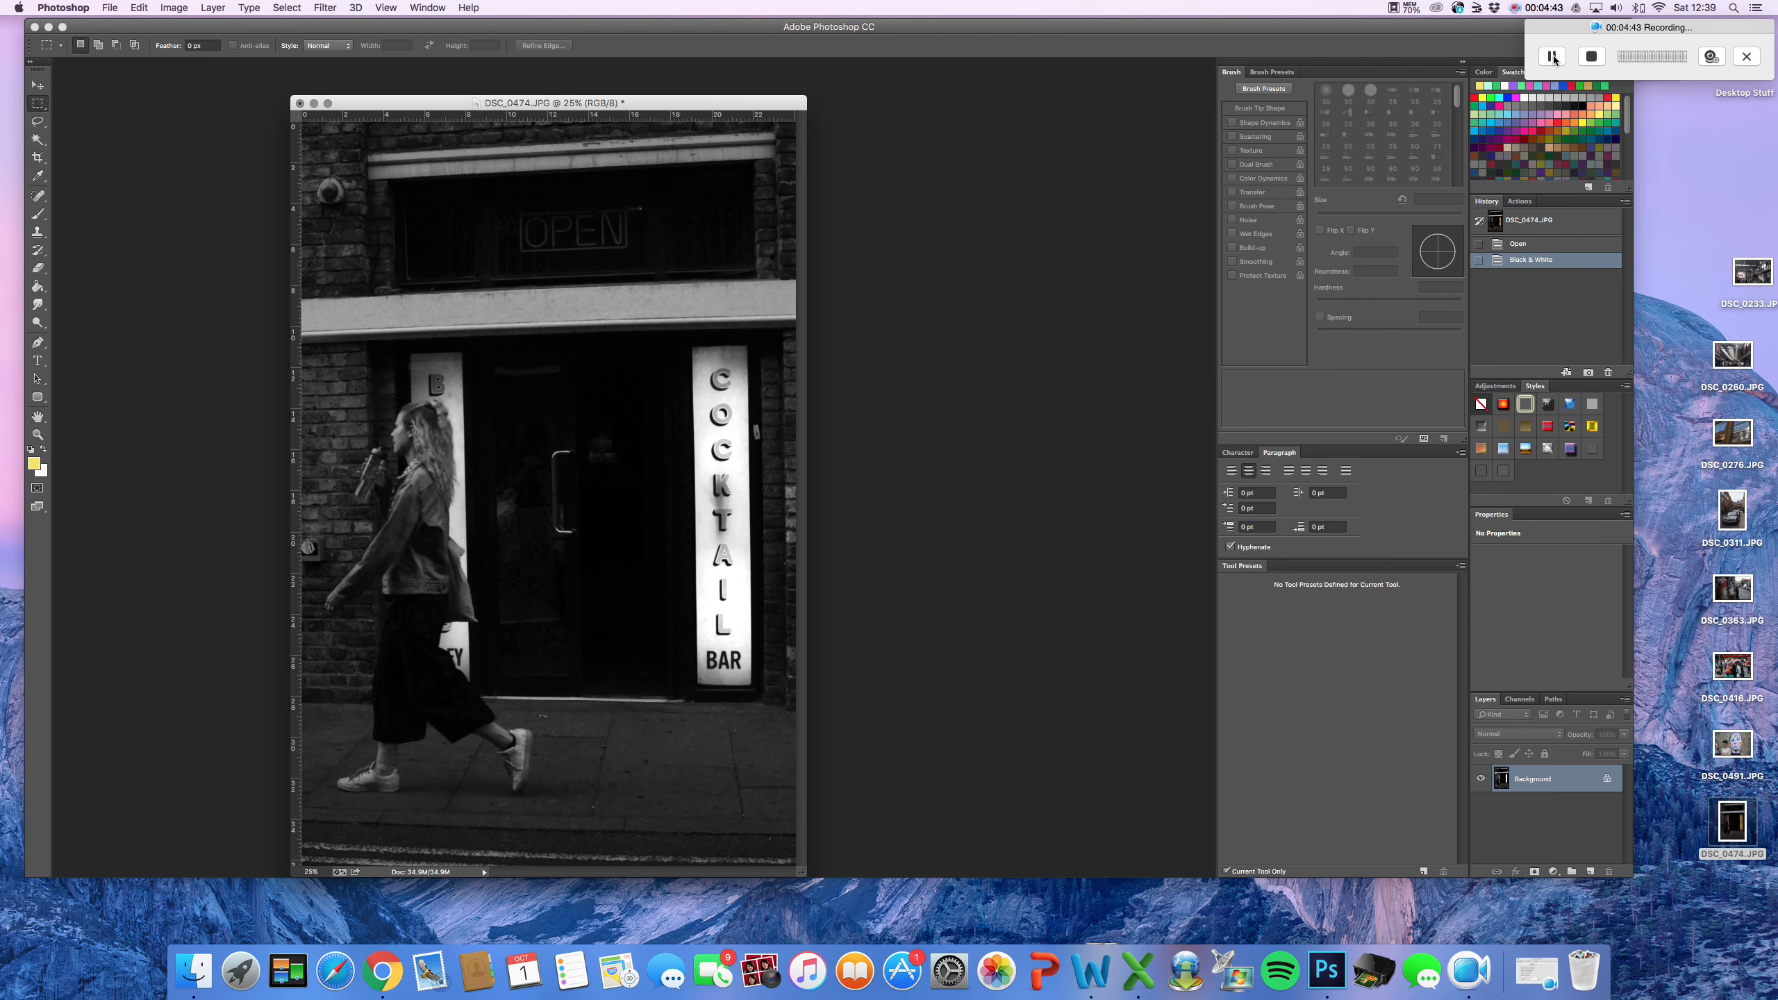